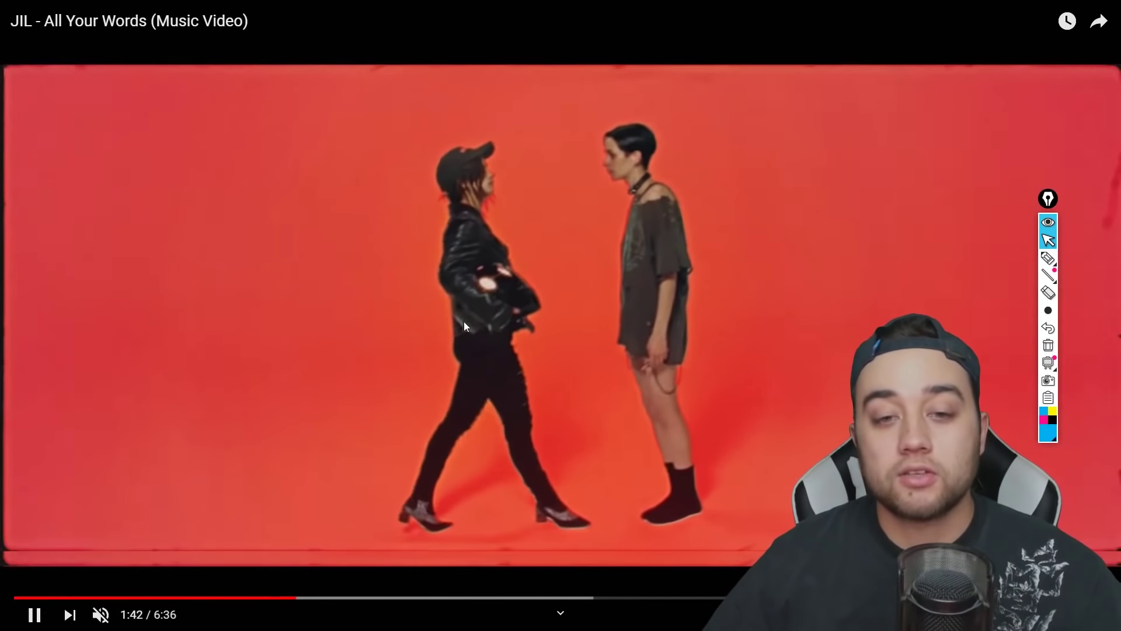
Step: Review the video from the hallway shot at 1:40 and go back frame by frame from 1:57 to the cut at 1:55
click(464, 321)
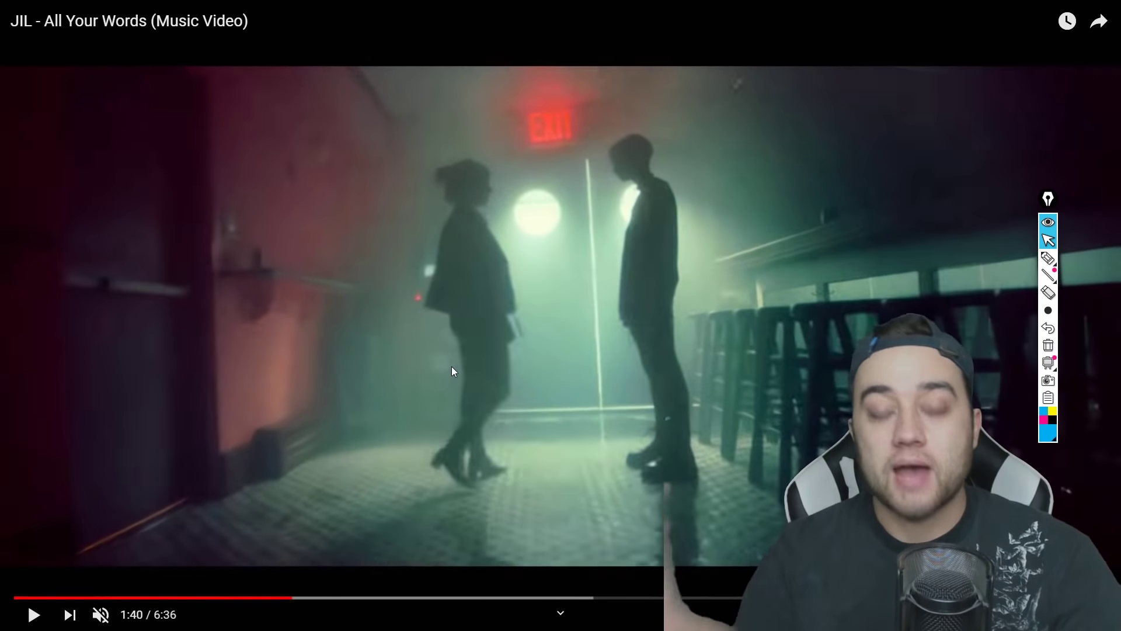
click(451, 366)
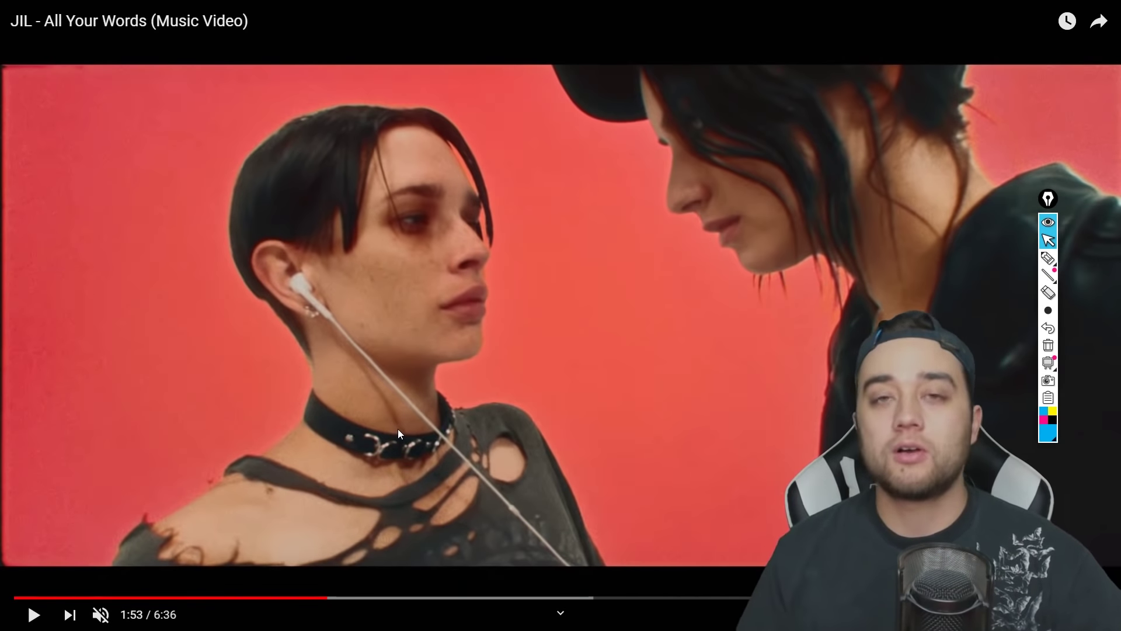
key(Right)
key(comma)
key(comma)
key(comma)
key(comma)
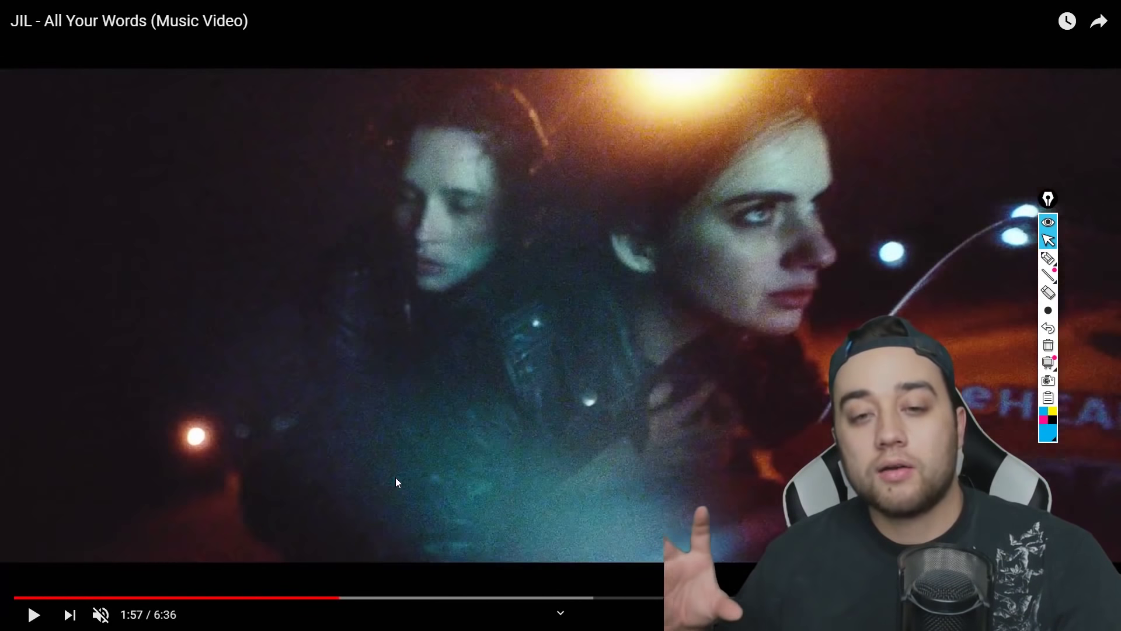
key(comma)
key(comma)
key(comma)
key(comma)
key(comma)
key(comma)
key(comma)
key(comma)
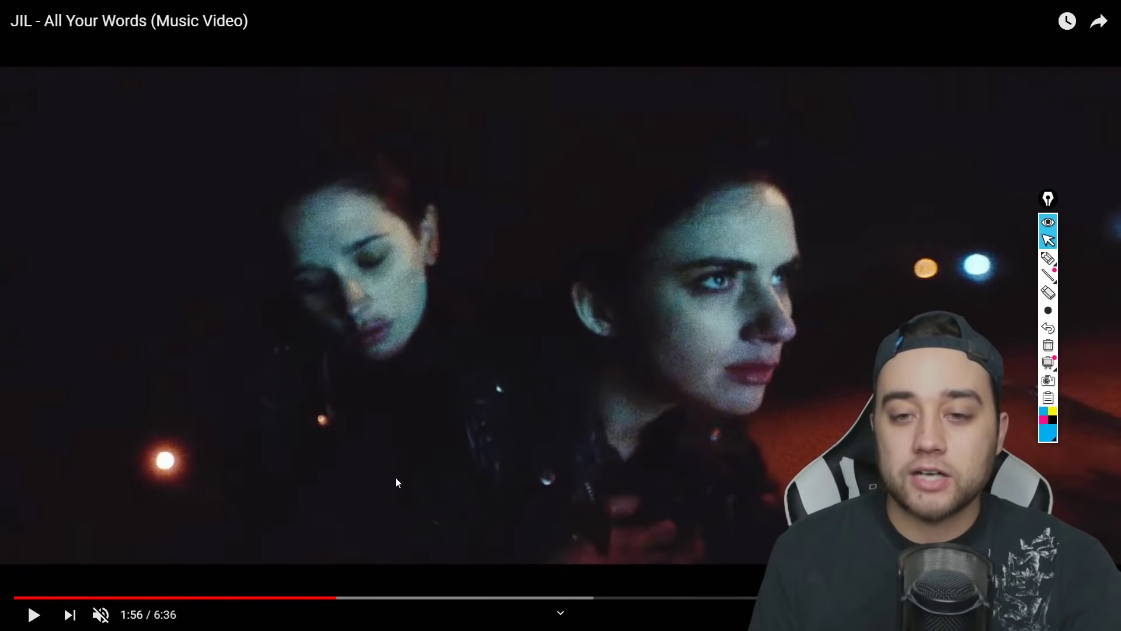
key(comma)
Step: Compare the frames on both sides of the 1:55 cut between the red-background couple and the dark close-up, and resume playback
key(comma)
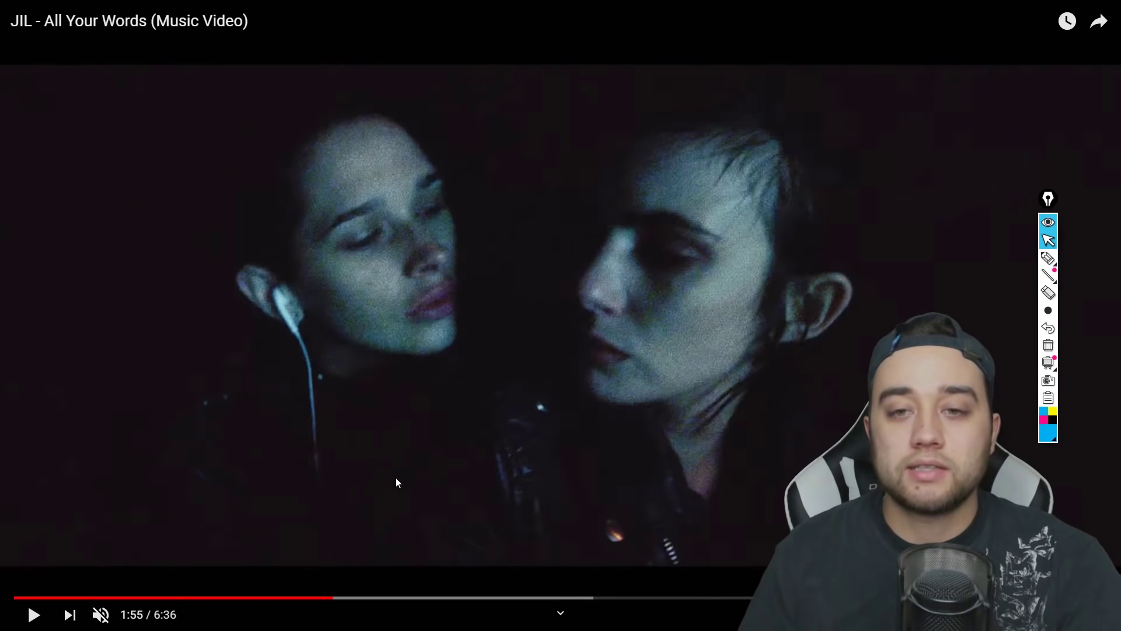
key(period)
key(comma)
key(comma)
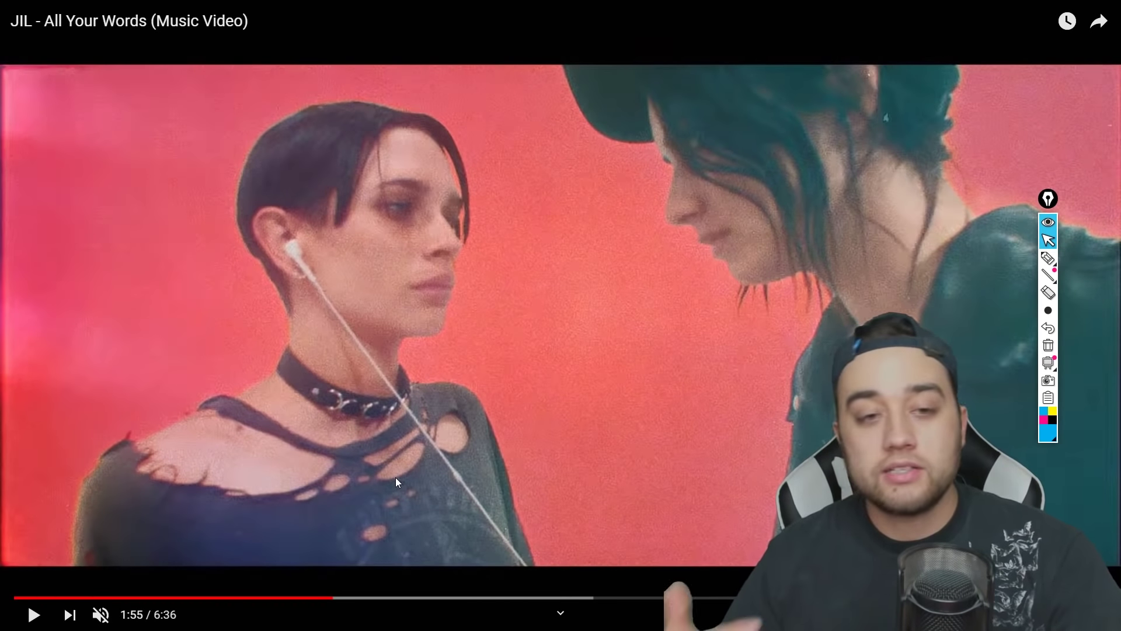
key(comma)
key(comma)
key(comma)
key(comma)
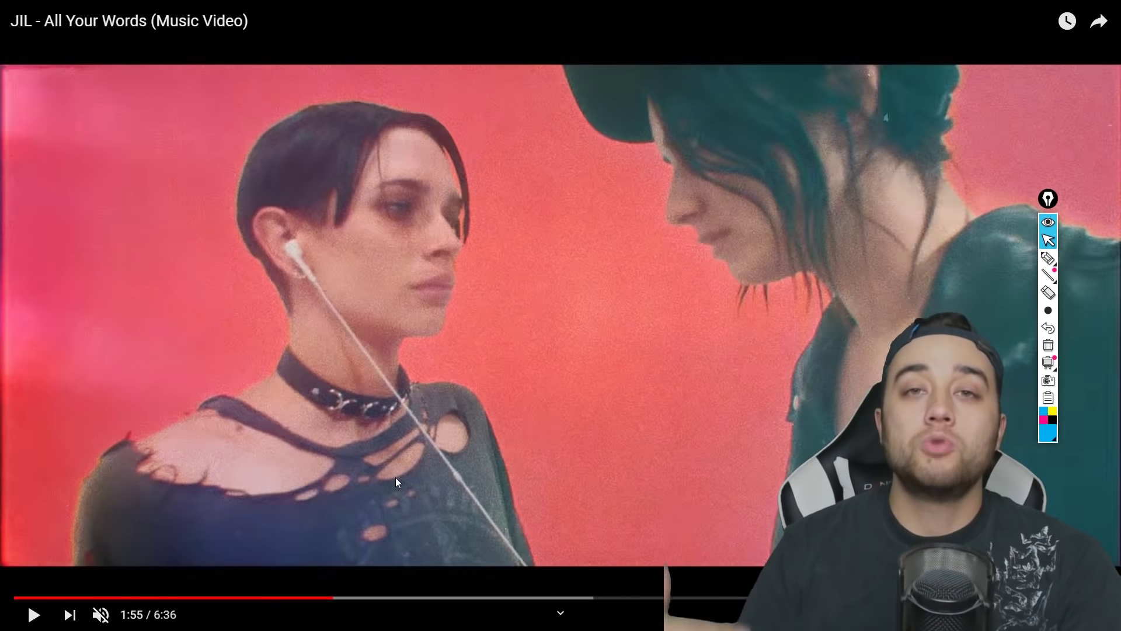
key(period)
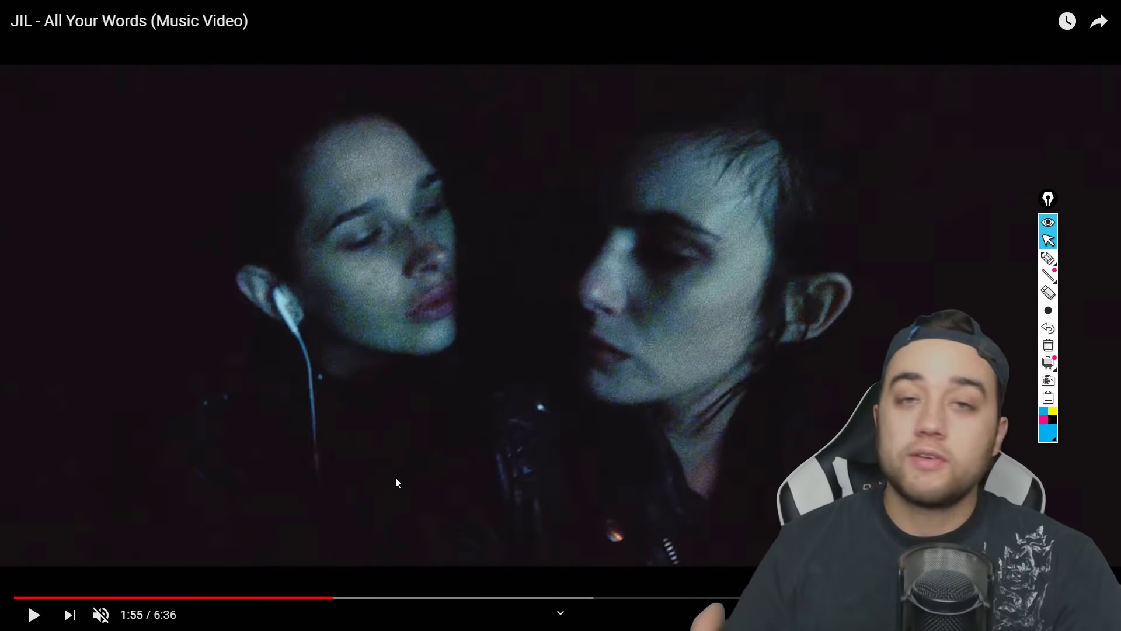
key(comma)
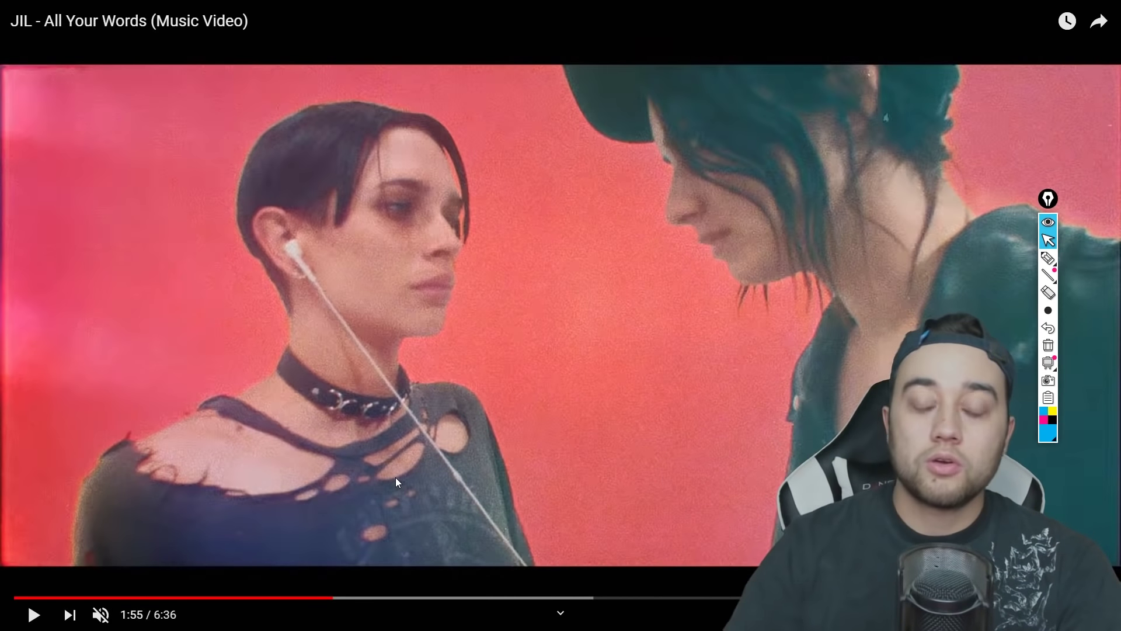
key(comma)
key(comma)
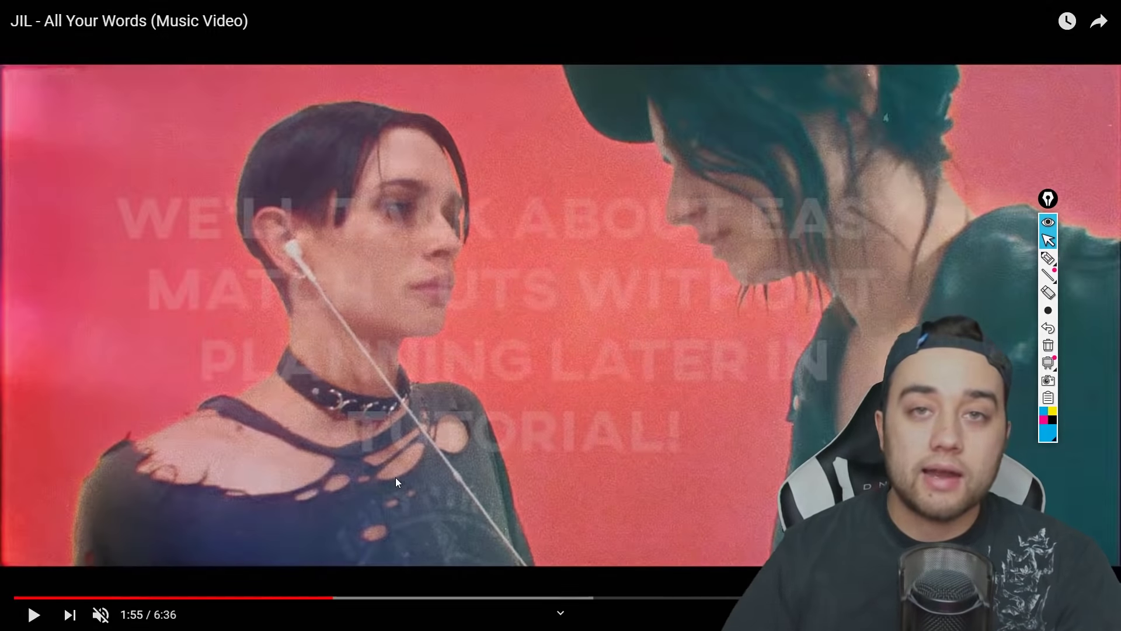
key(period)
key(space)
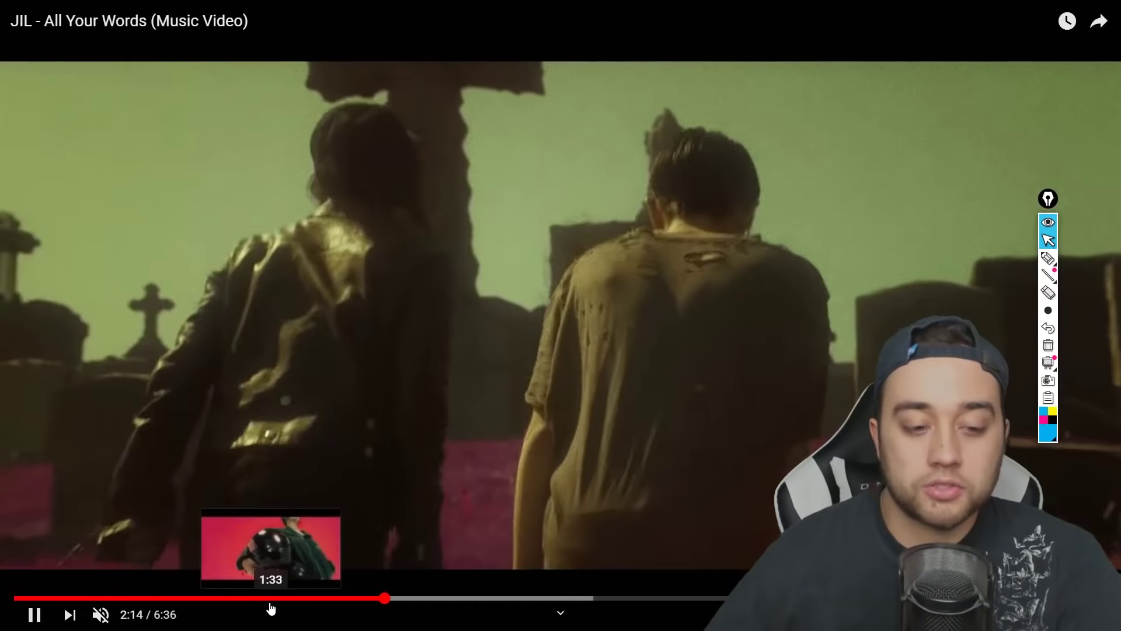
Step: Rewind the video to before the smoke shot at 1:21 and replay the sequence, briefly pausing it
drag(271, 608, 251, 608)
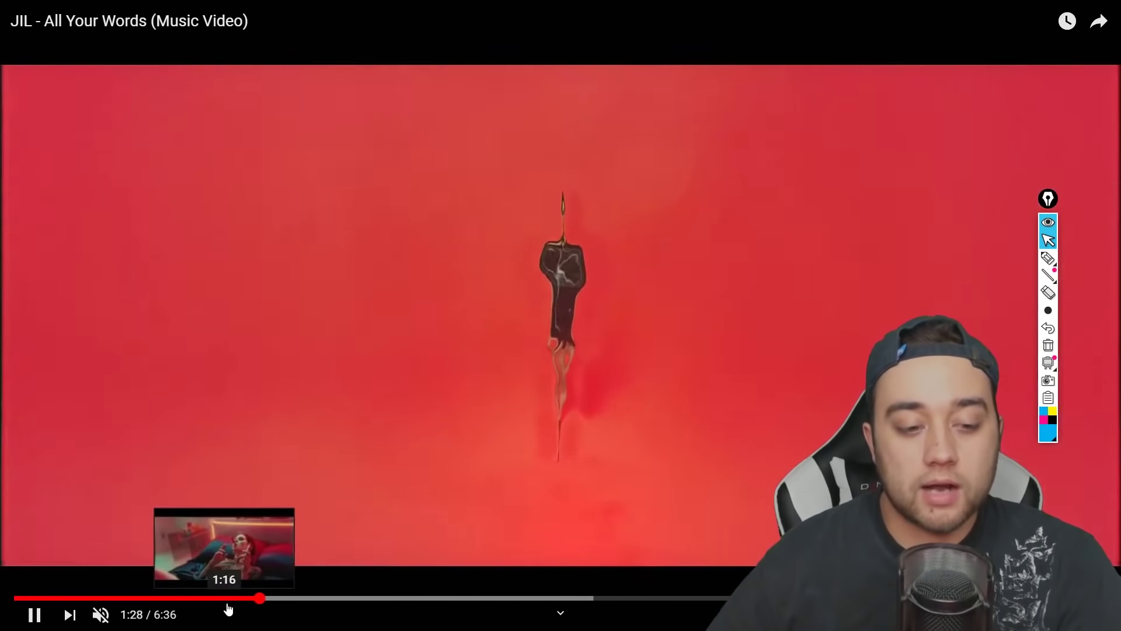
click(228, 609)
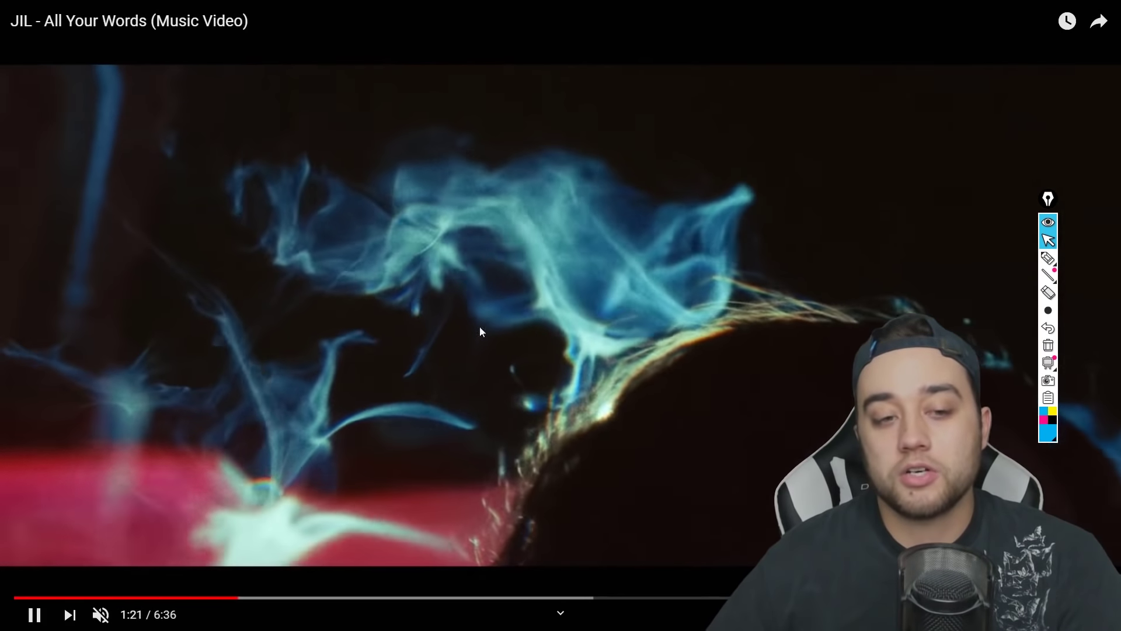
click(344, 462)
click(636, 363)
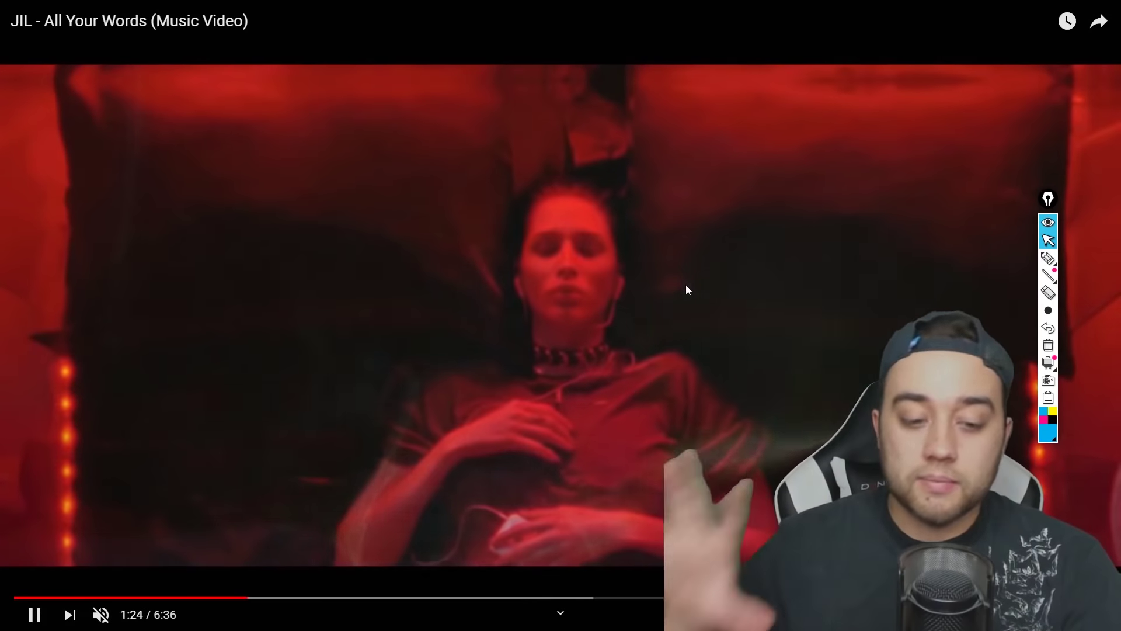
Step: Skip ahead to 2:22, pause on the glass ball shot at 2:44 and continue playback to examine its transition
click(407, 597)
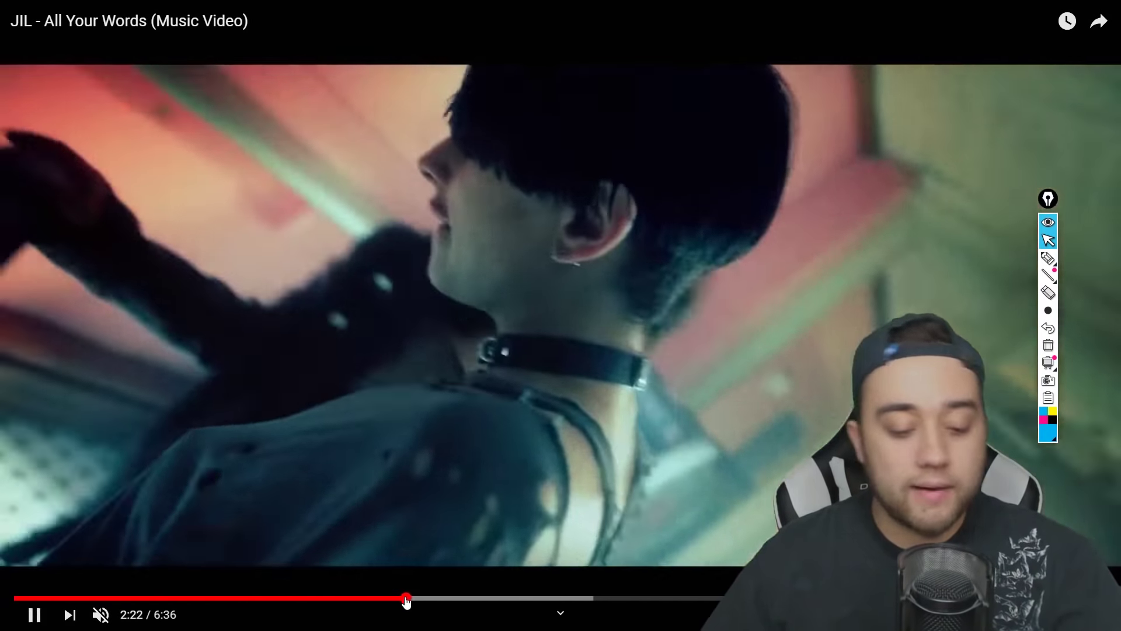
click(497, 429)
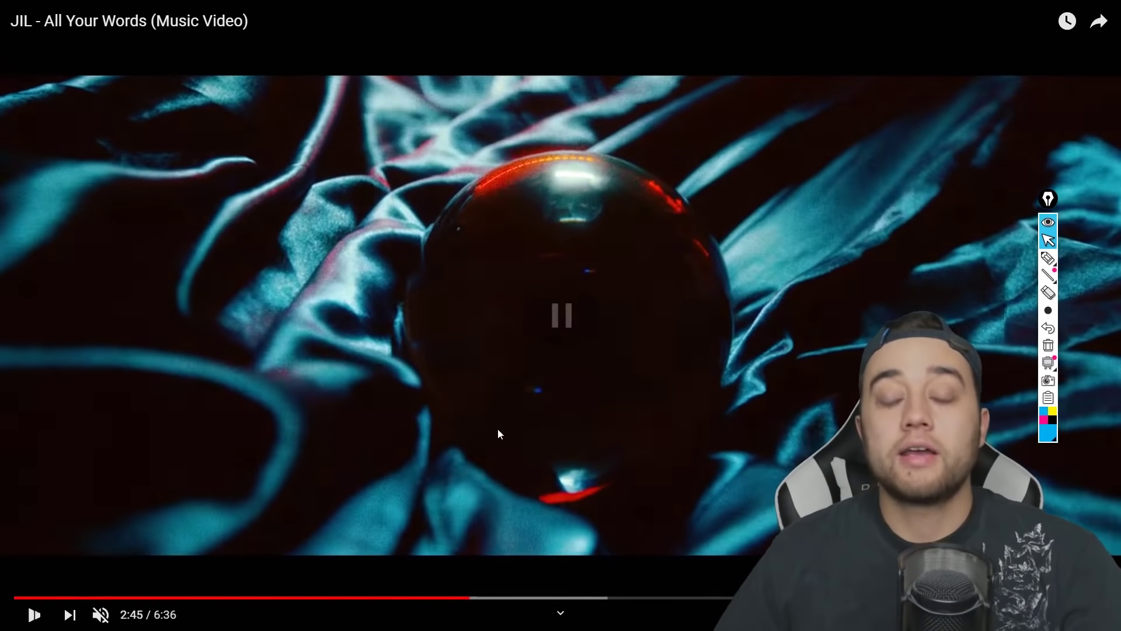
click(497, 428)
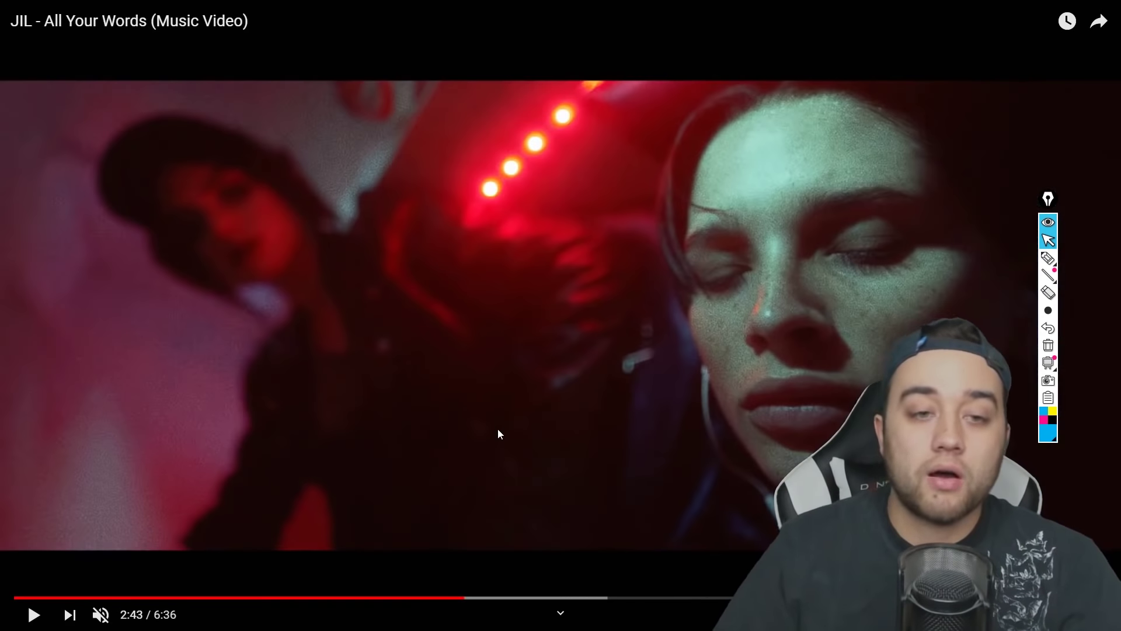
click(497, 429)
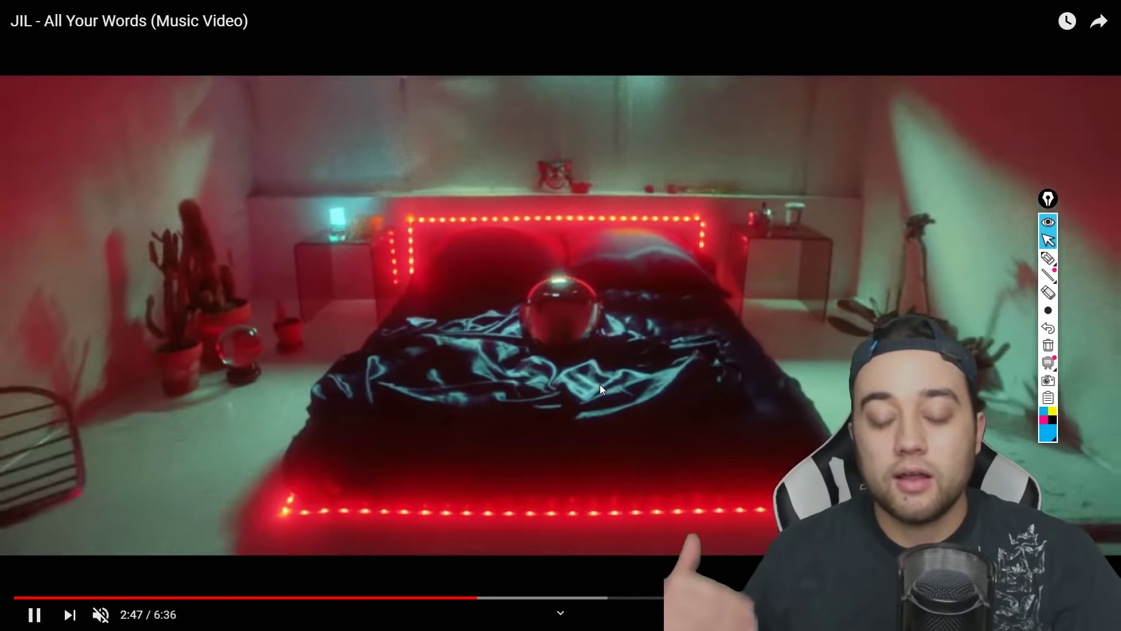
Step: Review the shots from 2:55, pausing on the desert shot at 2:58 and the neon sign shot at 3:02
click(642, 512)
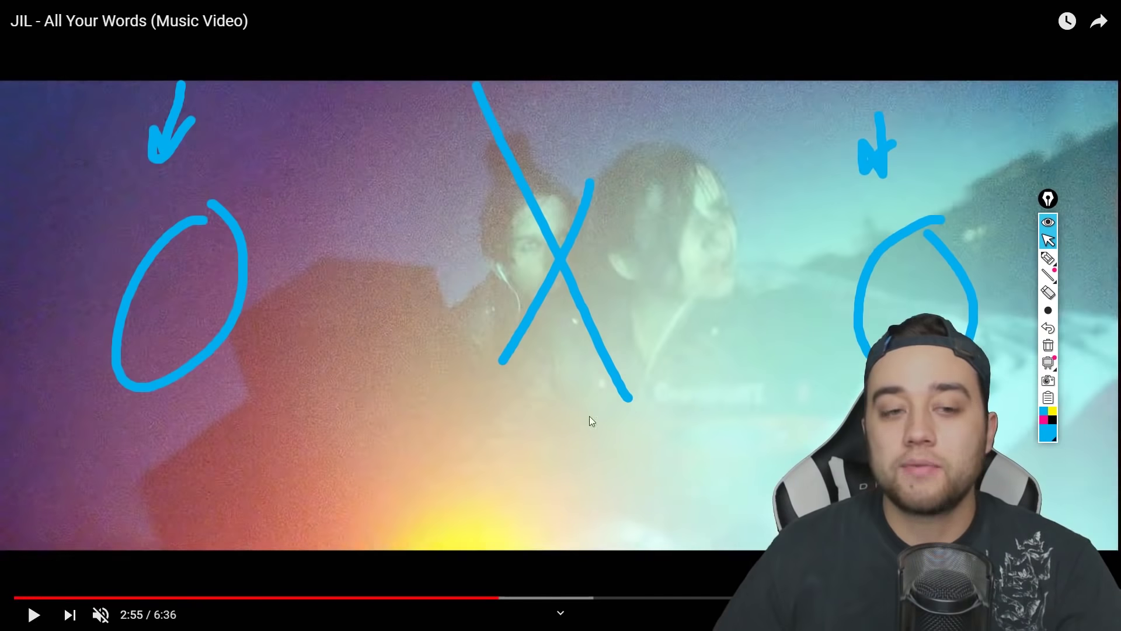
click(25, 623)
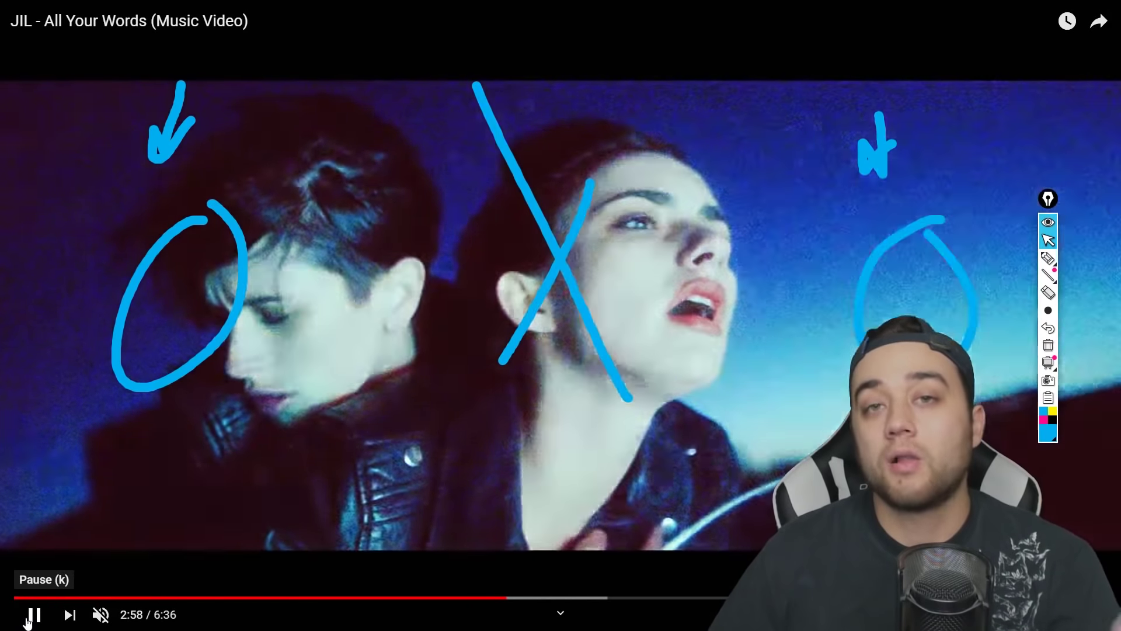
click(26, 622)
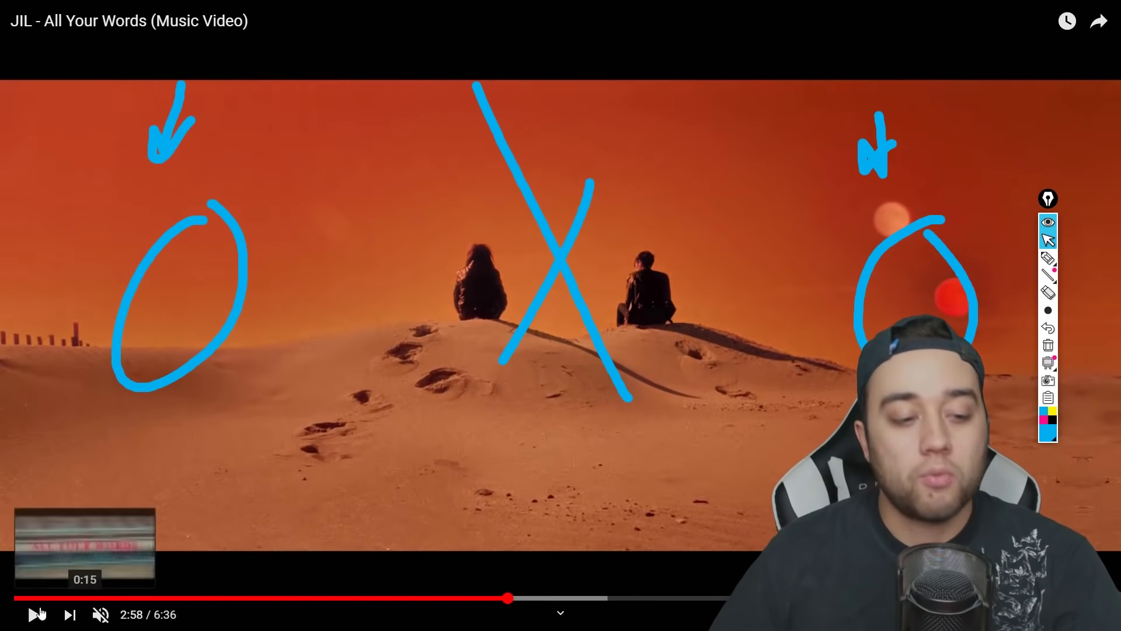
click(27, 621)
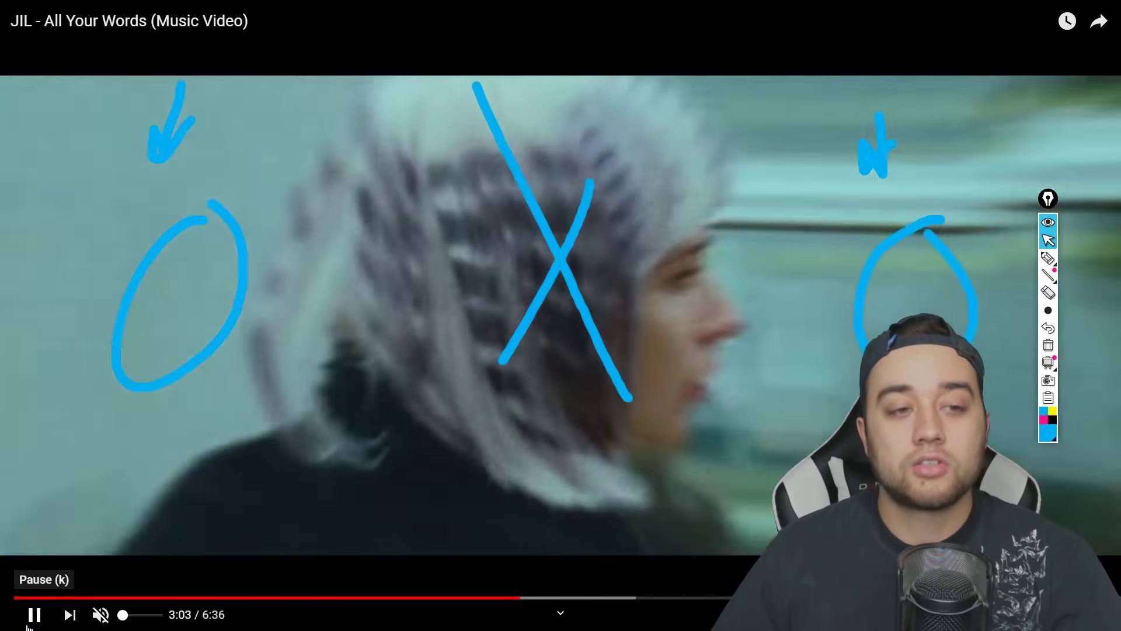
click(26, 623)
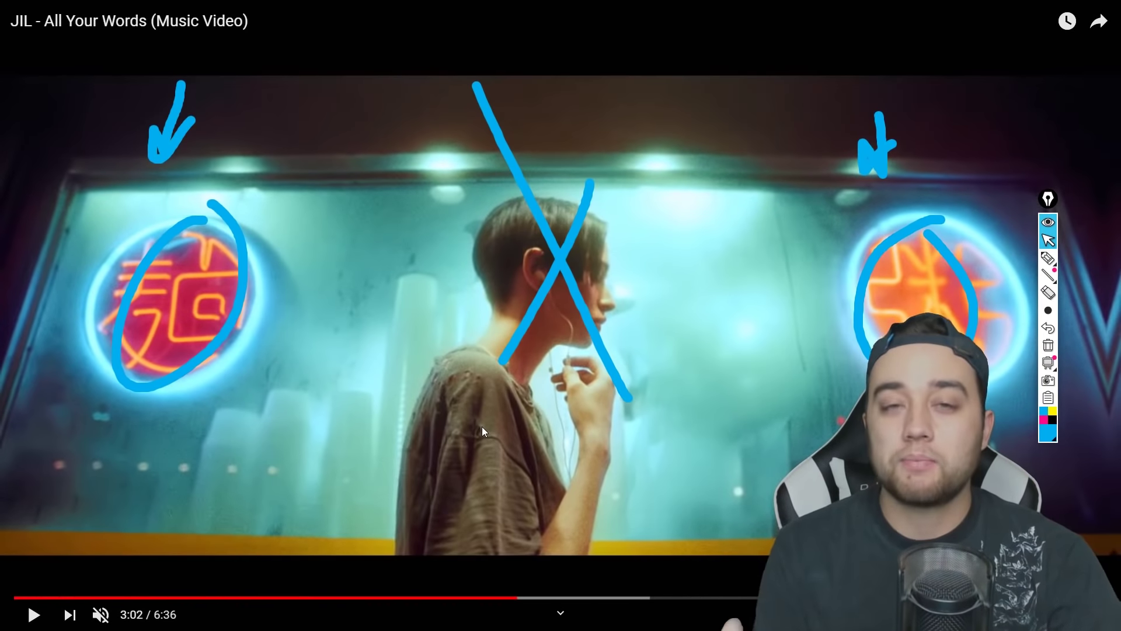
Step: Continue the video, pausing on the leather jacket shot at 3:04 and the kissing close-up at 3:09
key(space)
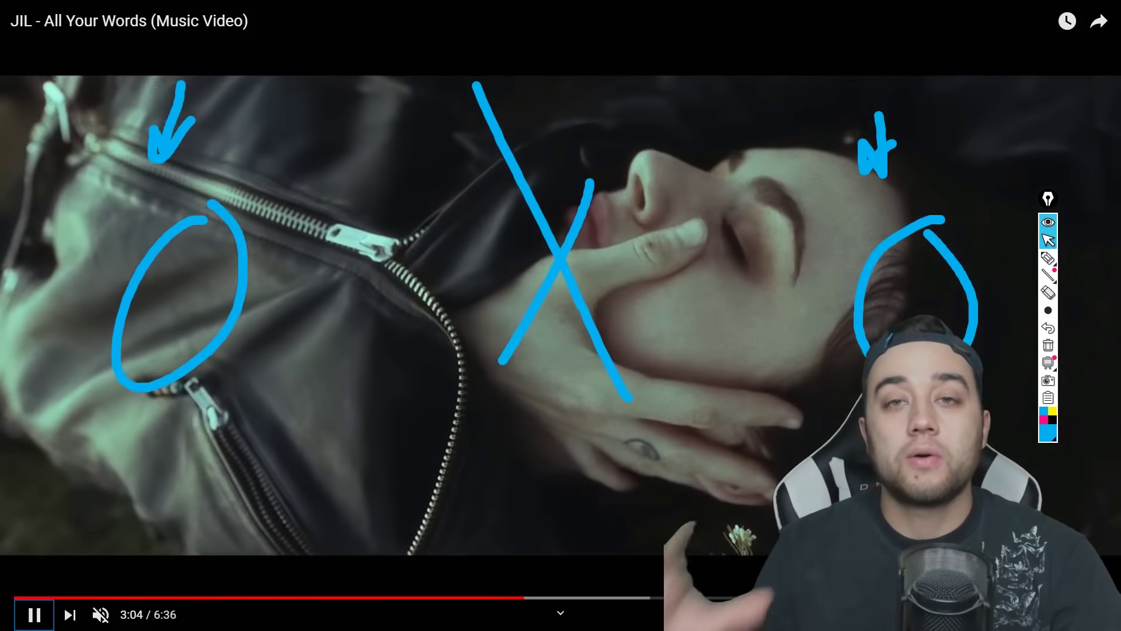
click(623, 385)
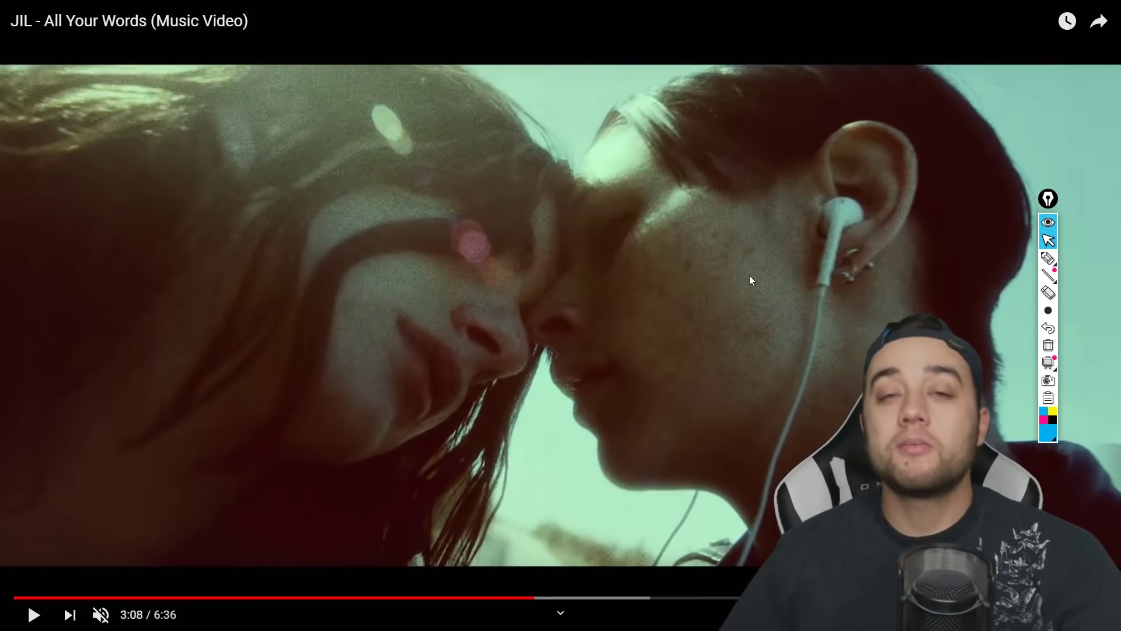
click(723, 281)
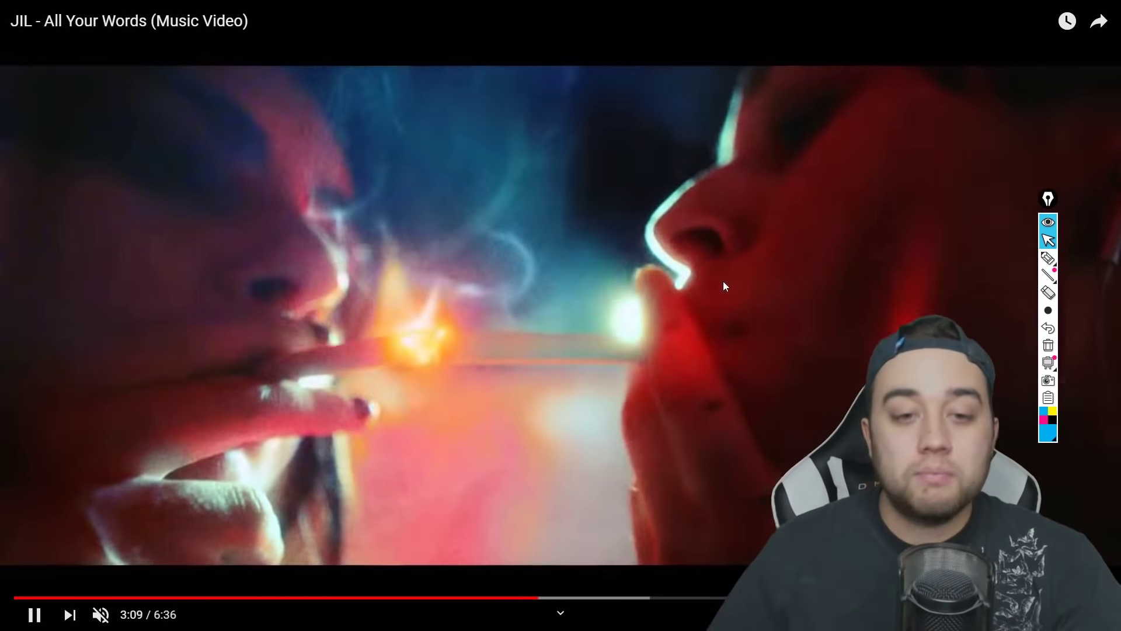
click(723, 285)
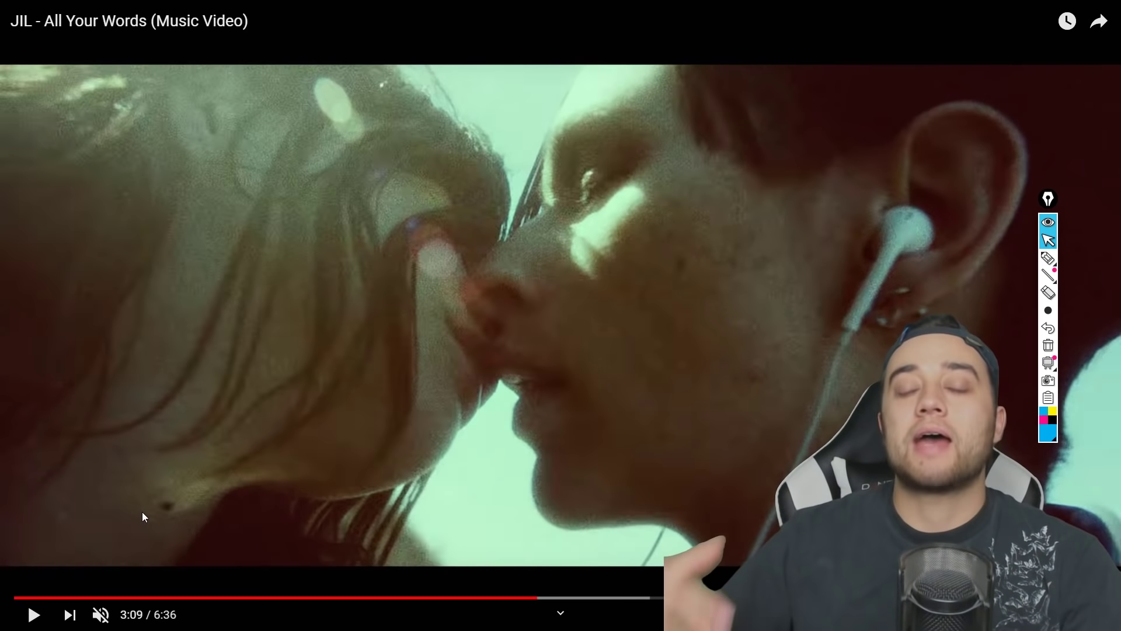
Step: Replay the transition into the cigarette close-up and pause it at 3:10
click(142, 512)
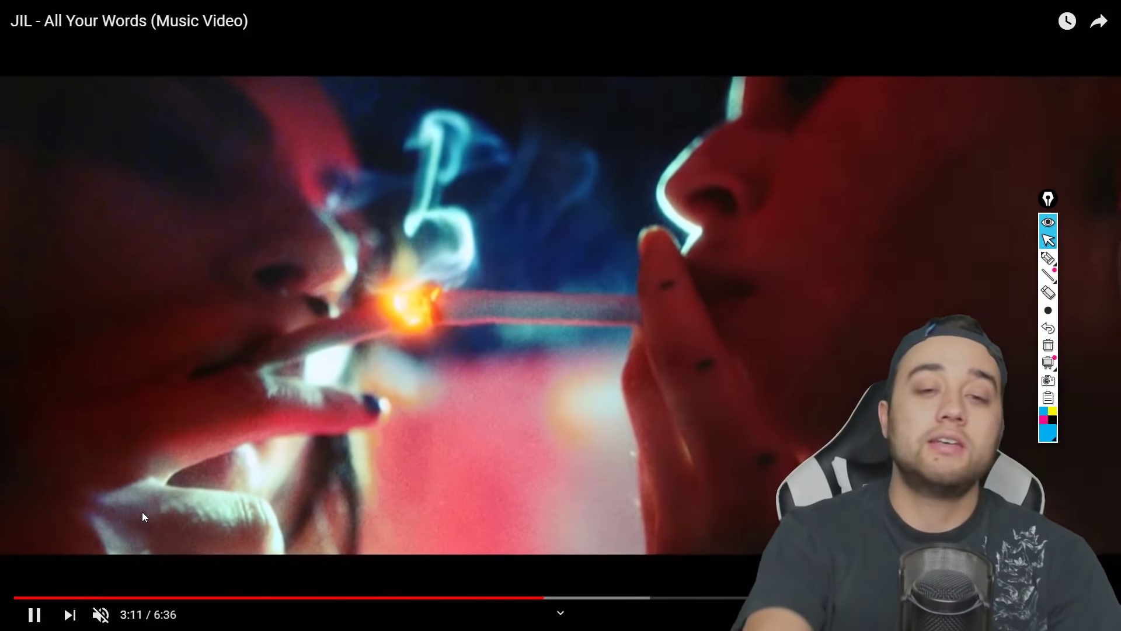
click(141, 512)
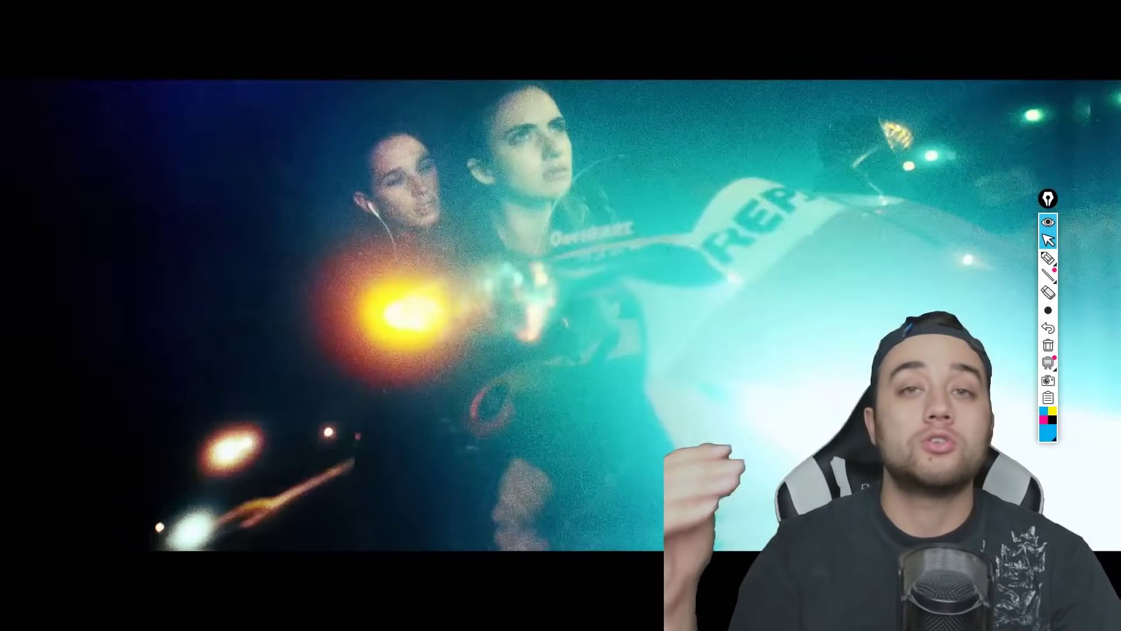
click(142, 511)
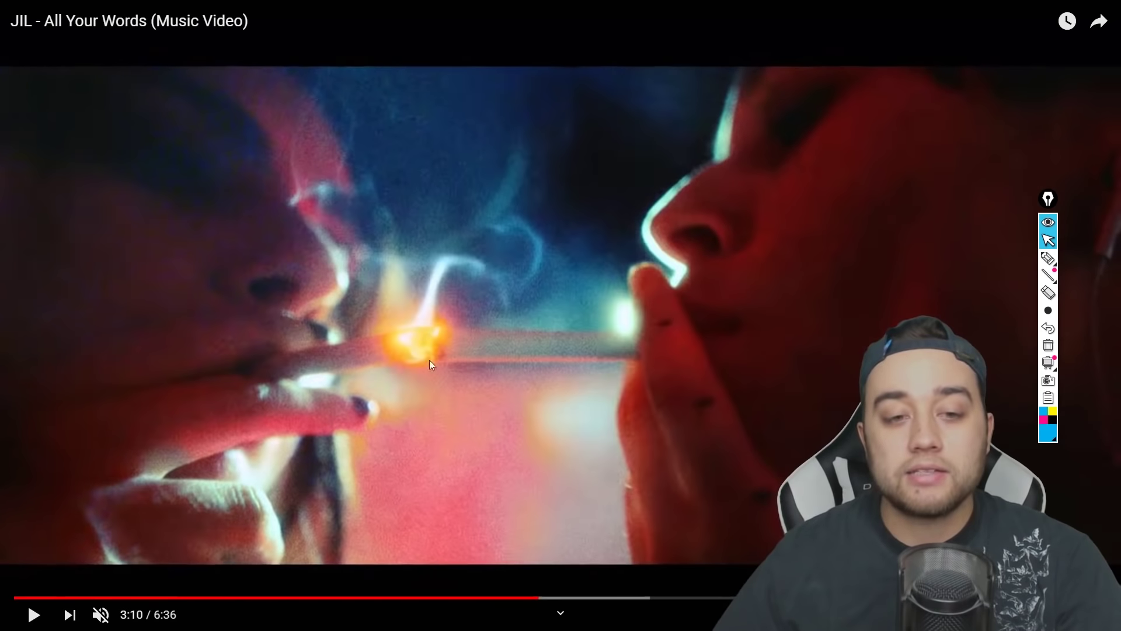
Step: Circle the cigarette's glowing tip in blue at 3:10 and play on to the motorcycle shot at 3:12
key(period)
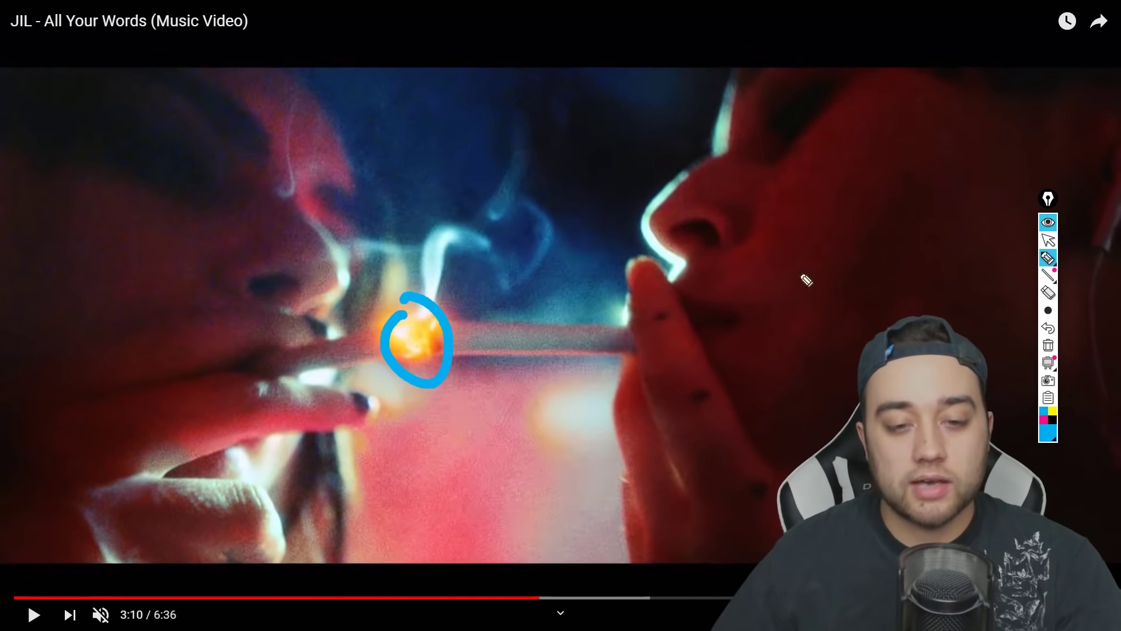
click(440, 373)
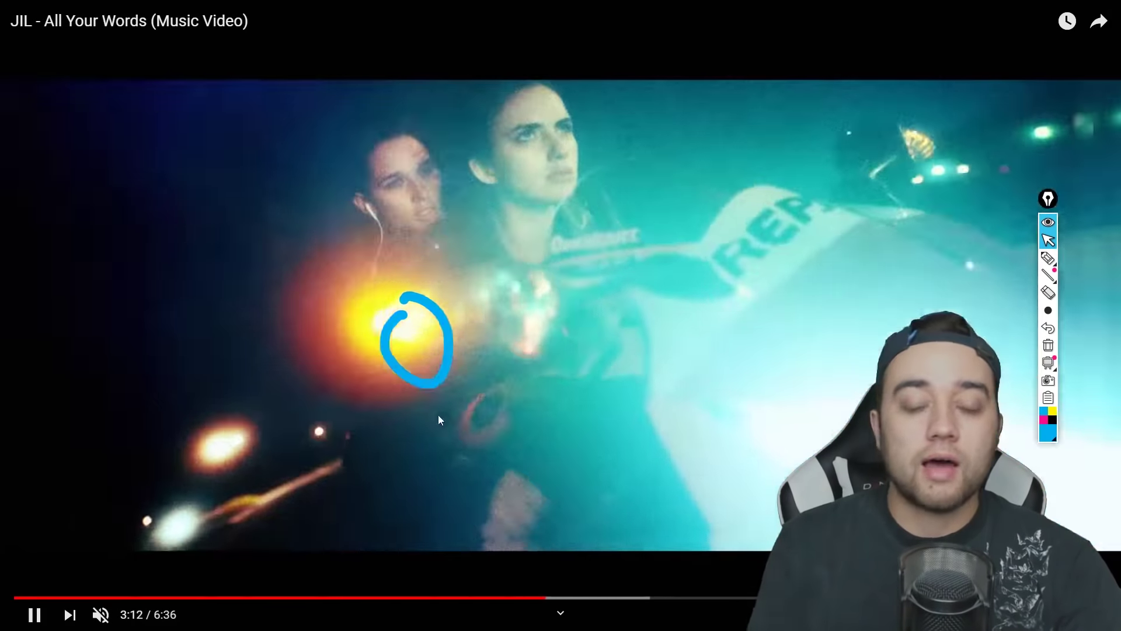
click(439, 416)
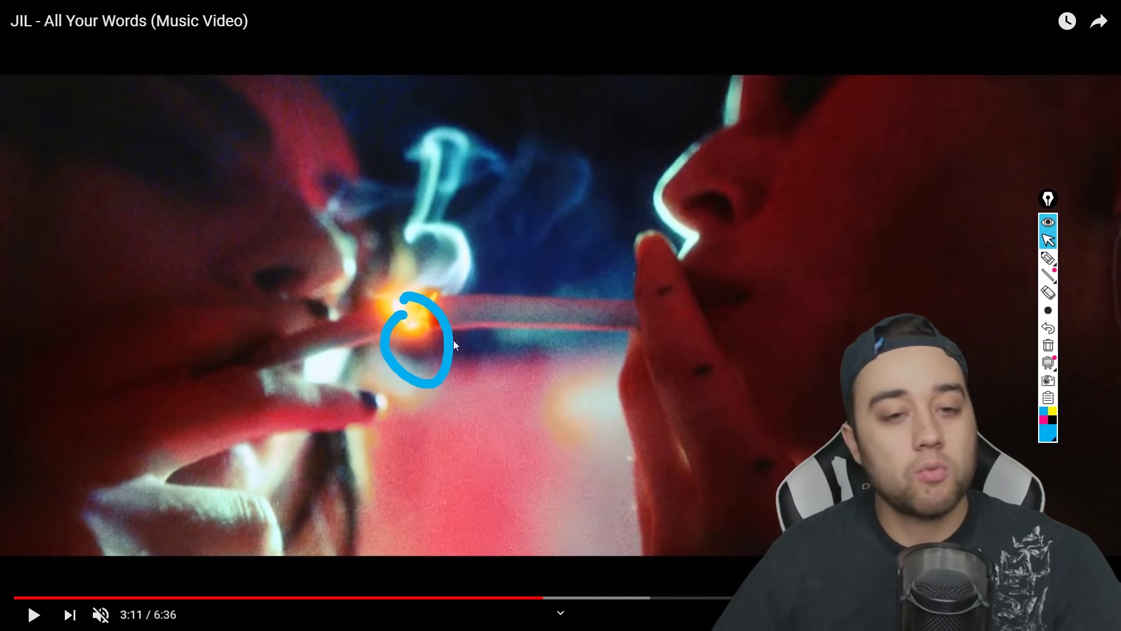
Step: Go back frame by frame from 3:12 to the kissing close-up at 3:09, comparing each light with the blue circle
key(comma)
key(comma)
key(comma)
key(comma)
key(comma)
key(comma)
key(comma)
key(comma)
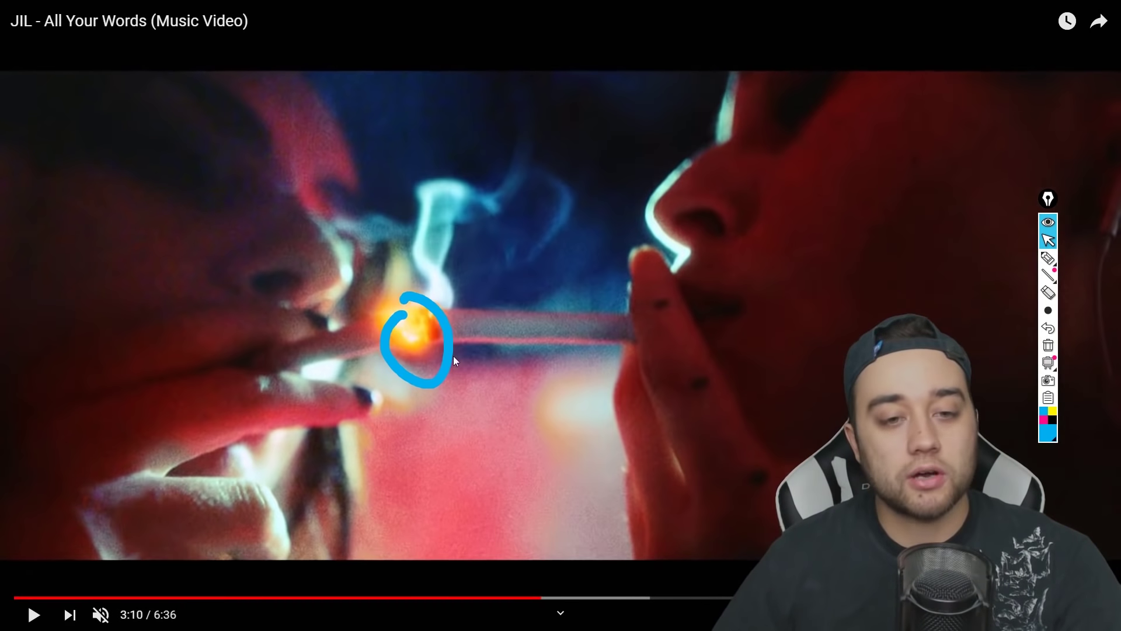
key(comma)
key(comma)
key(comma)
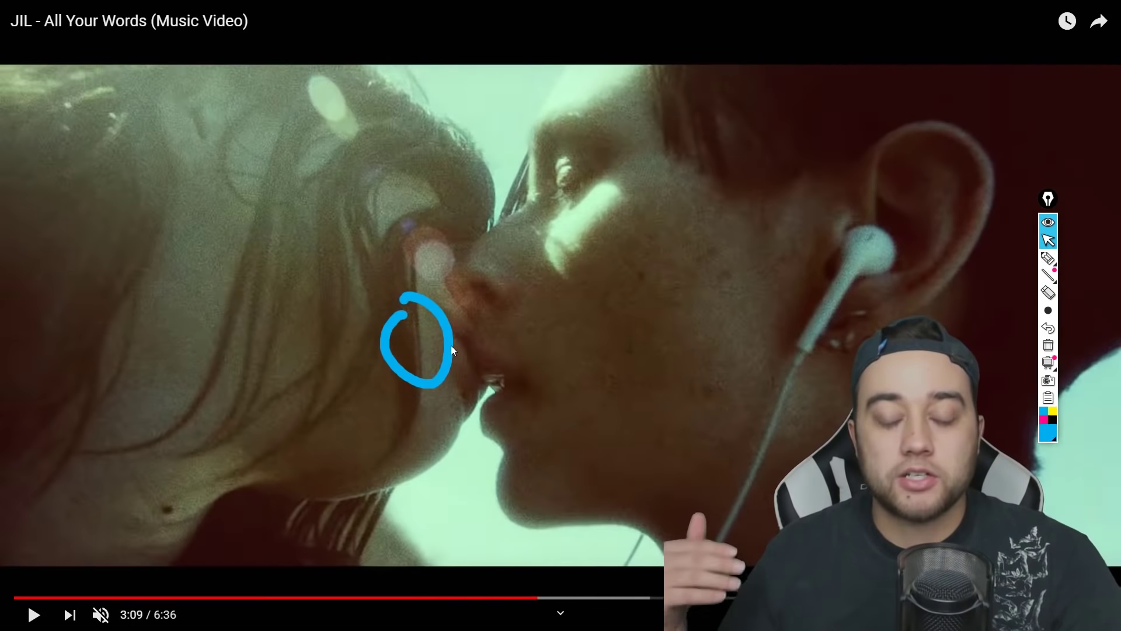
key(comma)
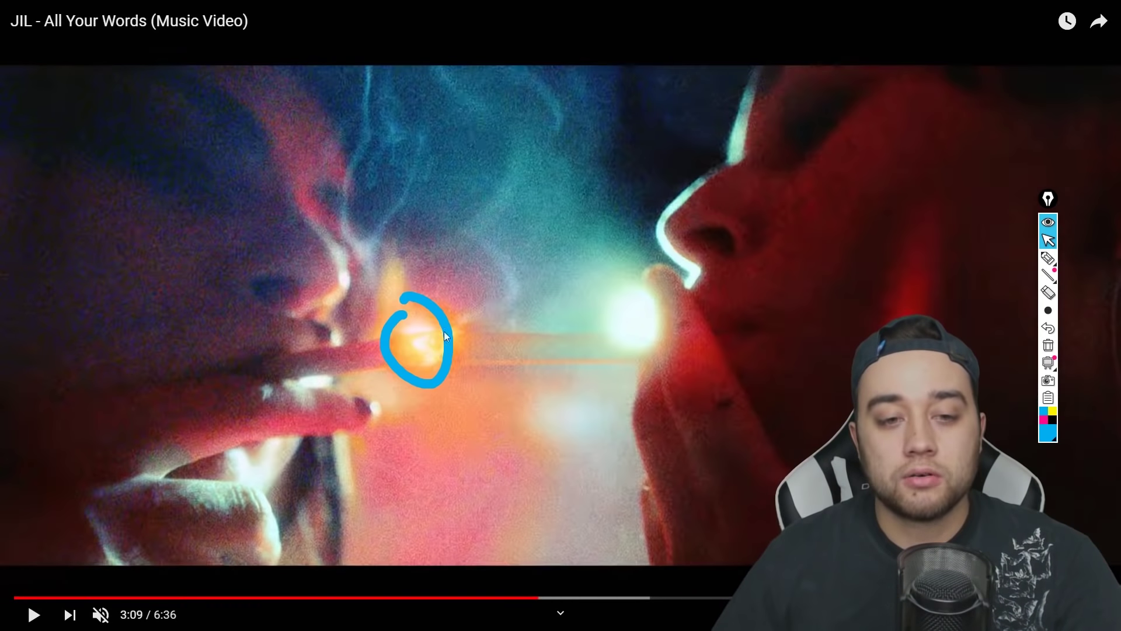
Step: Advance frame by frame to the cigarette close-up at 3:10 to examine the glowing tip inside the circle
key(period)
key(period)
key(period)
key(period)
key(period)
key(period)
key(period)
key(period)
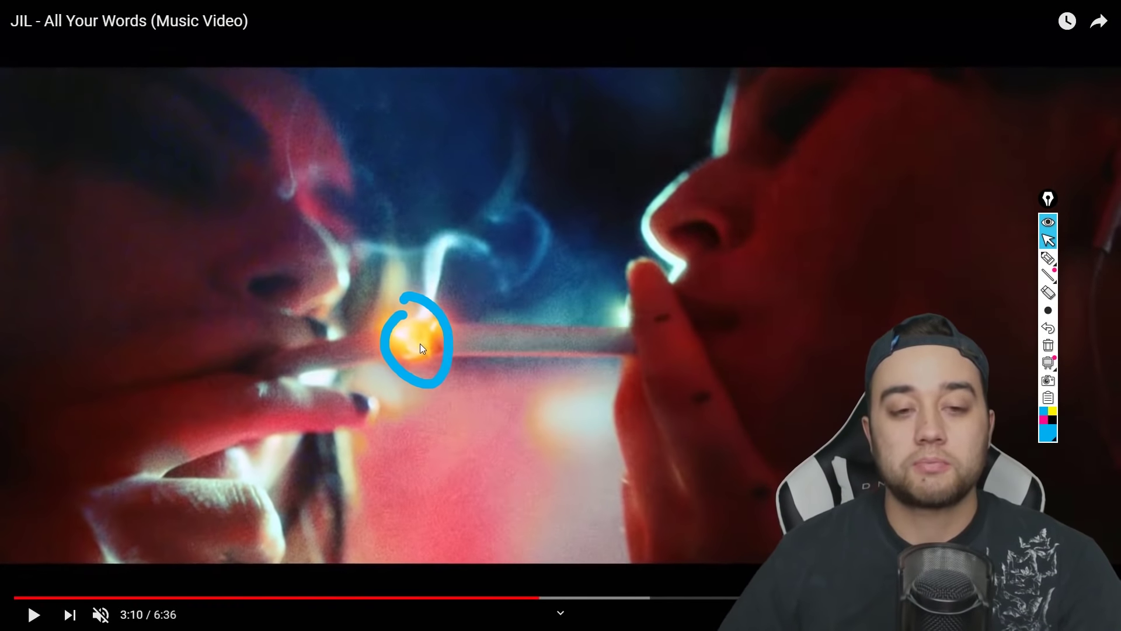
Step: Advance the cigarette close-up frame by frame from 3:10 to 3:12 to examine how the glowing tip moves relative to the blue circle
key(period)
key(period)
key(period)
key(period)
key(period)
key(period)
key(period)
key(period)
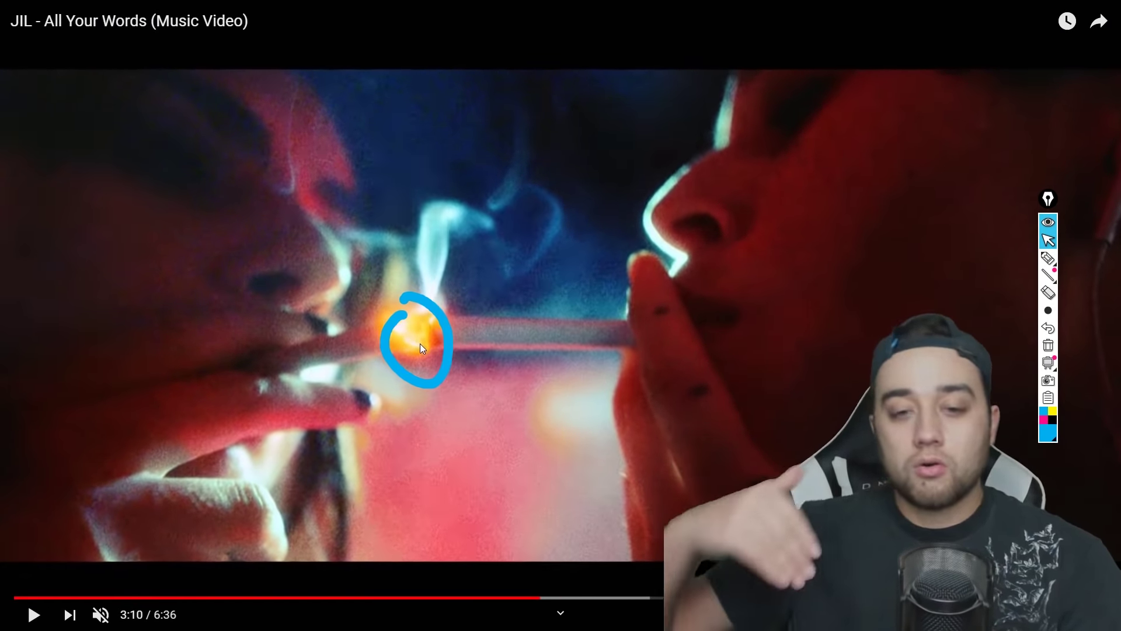
key(period)
key(period)
key(period)
key(period)
key(period)
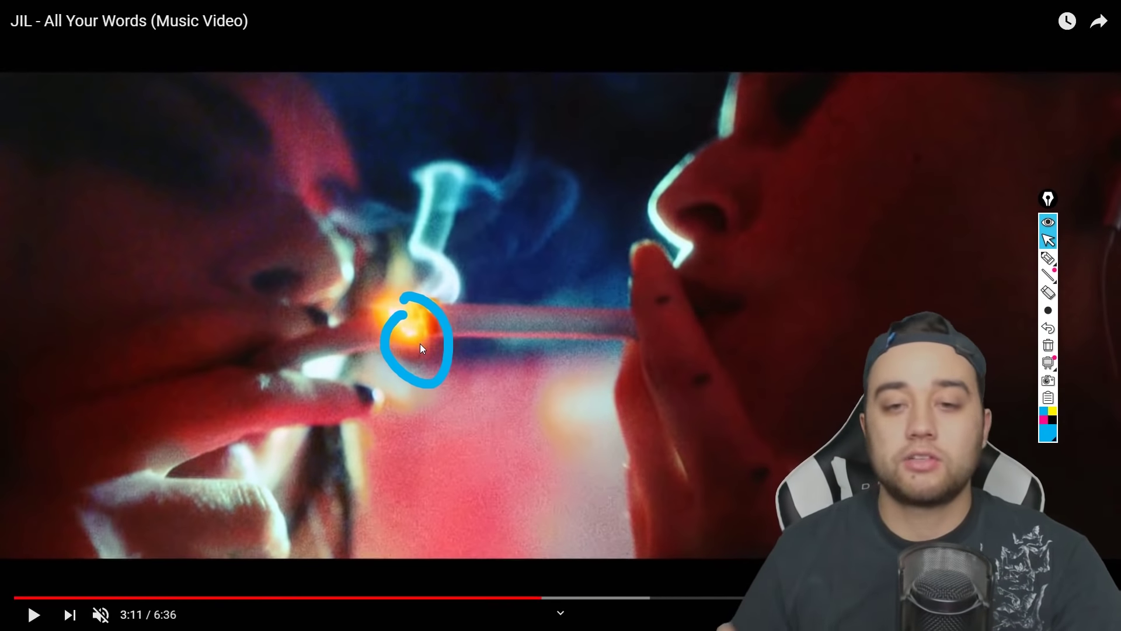
key(period)
key(period)
key(period)
key(period)
key(period)
key(period)
key(period)
key(period)
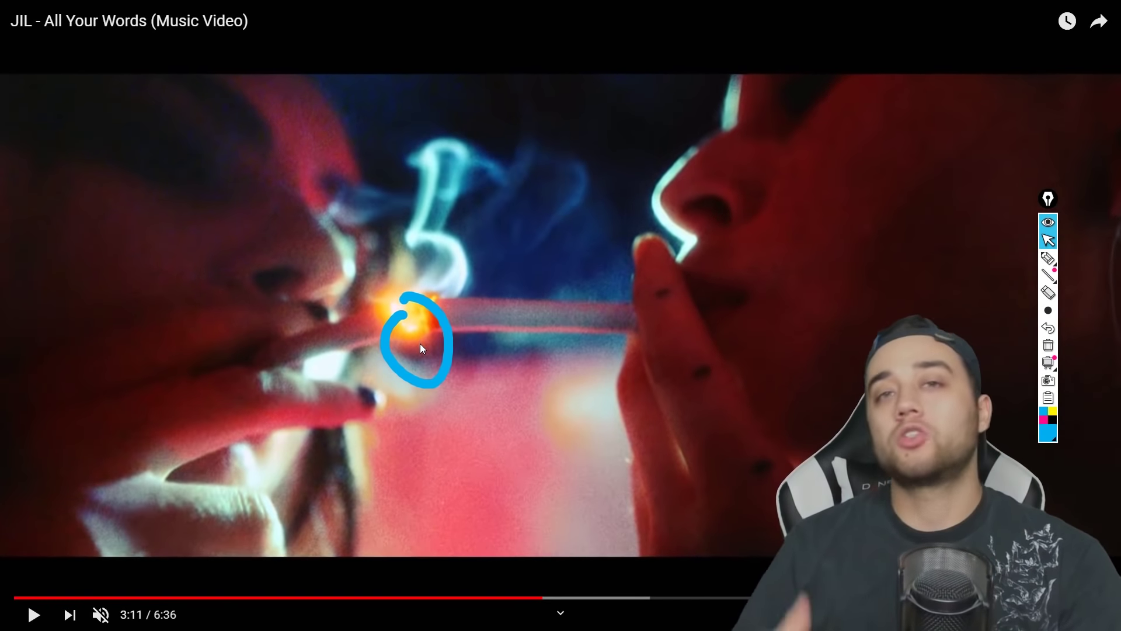
key(period)
key(period)
key(period)
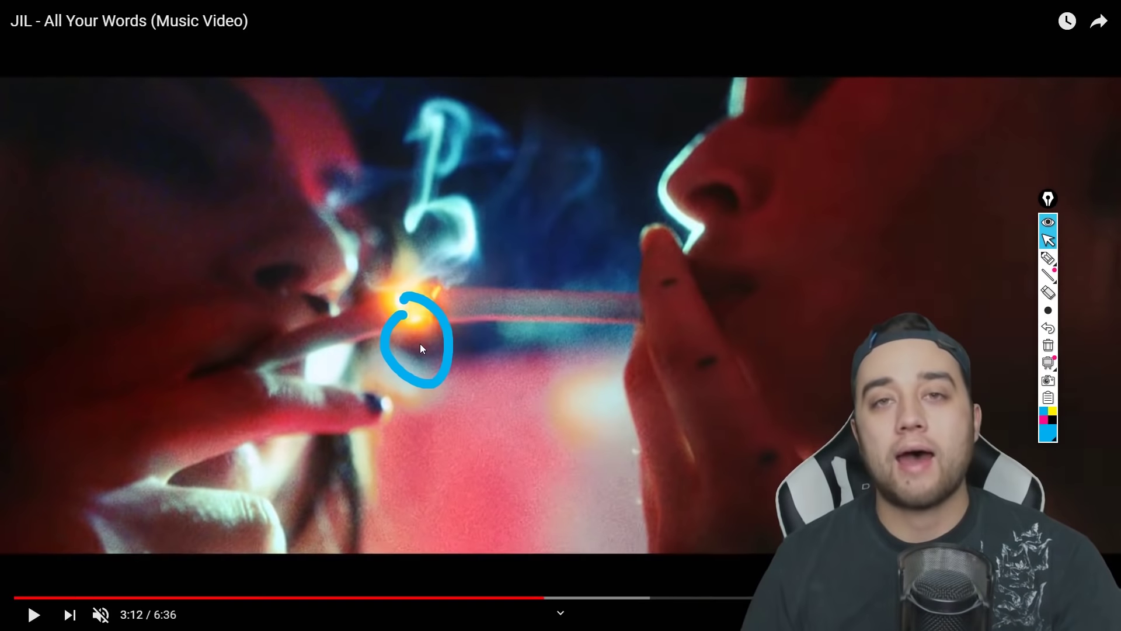
key(period)
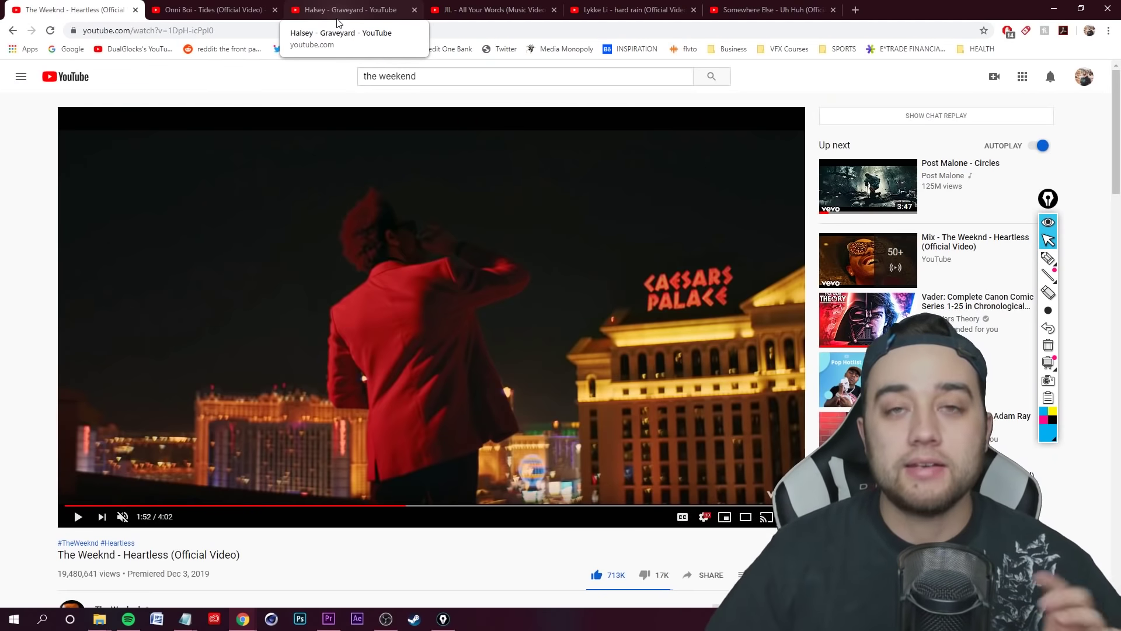
Step: Switch to Premiere Pro and extend the end of the GO VIRAL MUSIC VIDEO clip on V2 to about 7:18
click(329, 621)
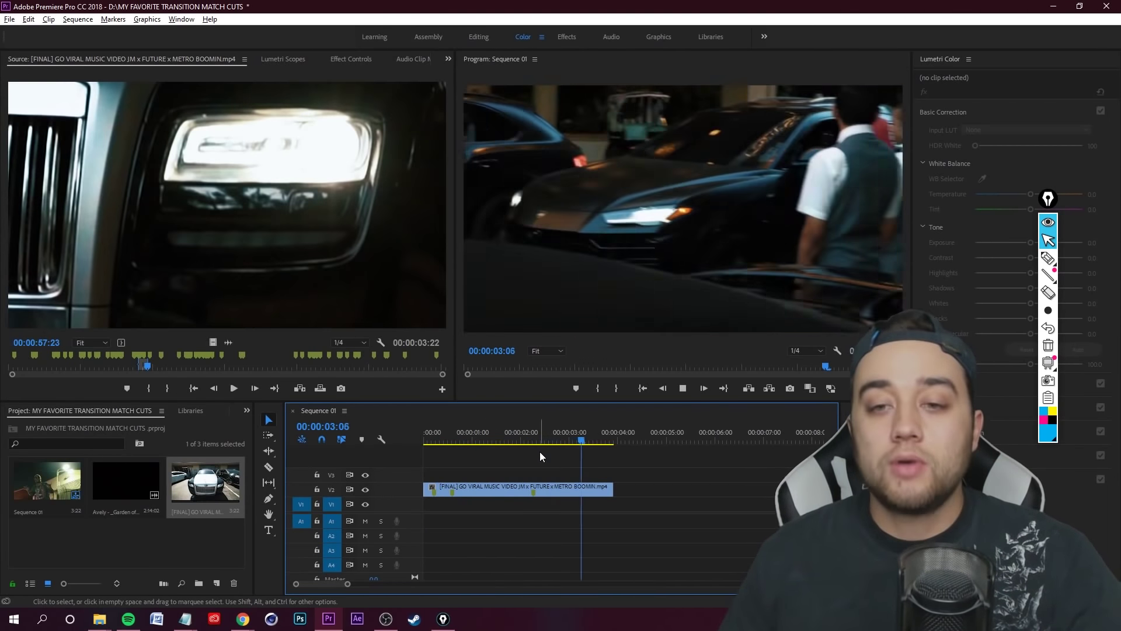
drag(615, 492, 803, 492)
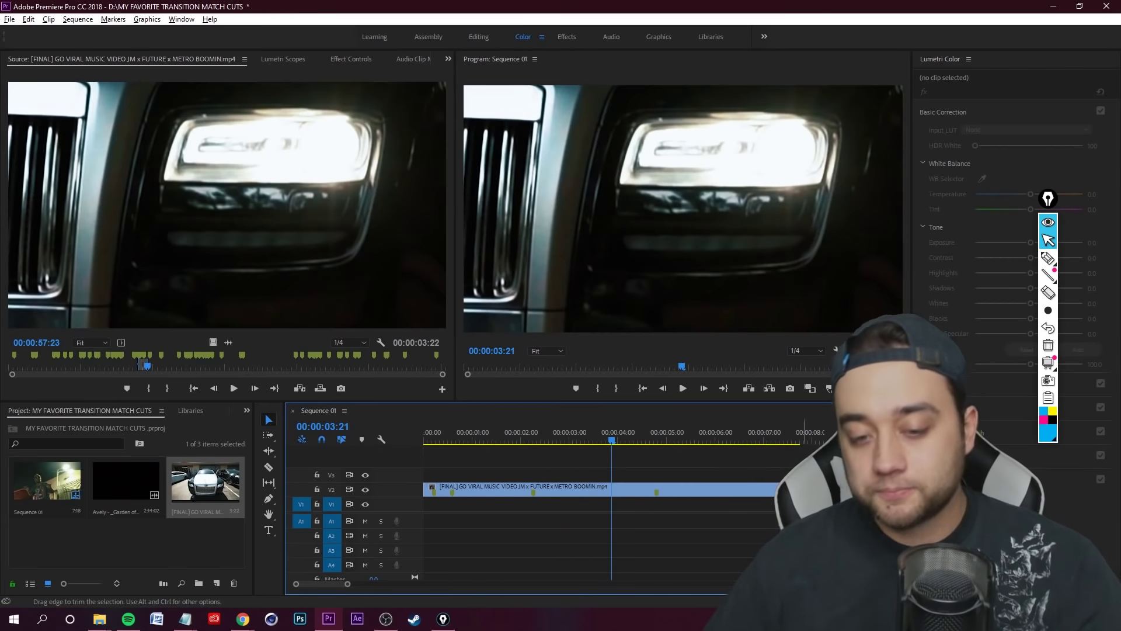
Step: Replay the car headlight transition several times in Sequence 01 and pause it at 00:00:03:18
key(space)
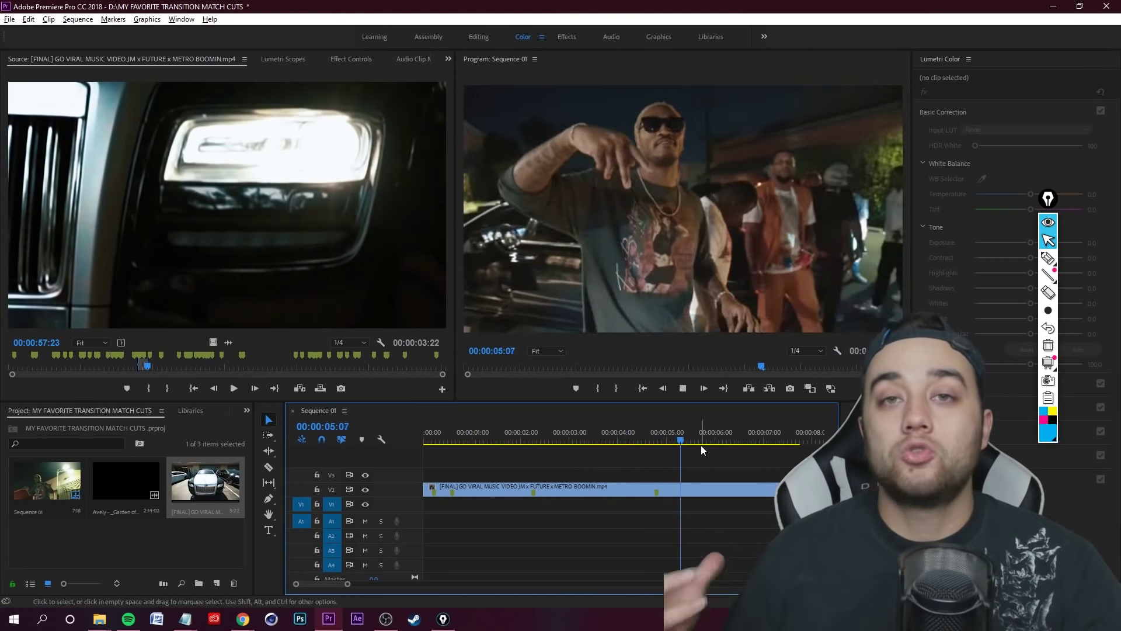
click(700, 445)
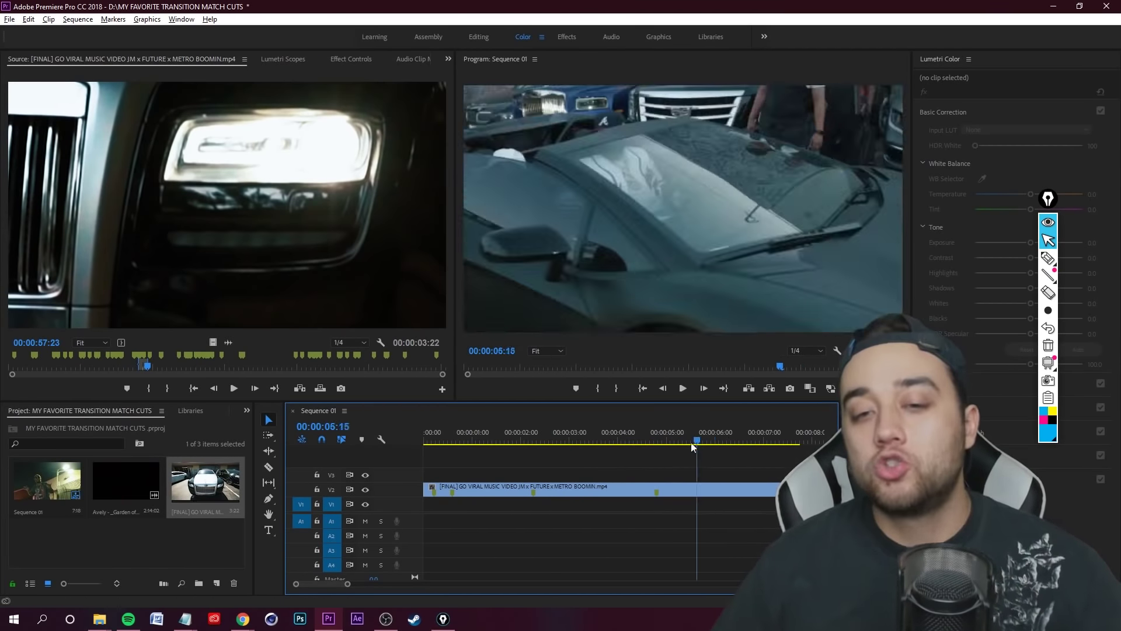
drag(702, 439, 565, 447)
key(space)
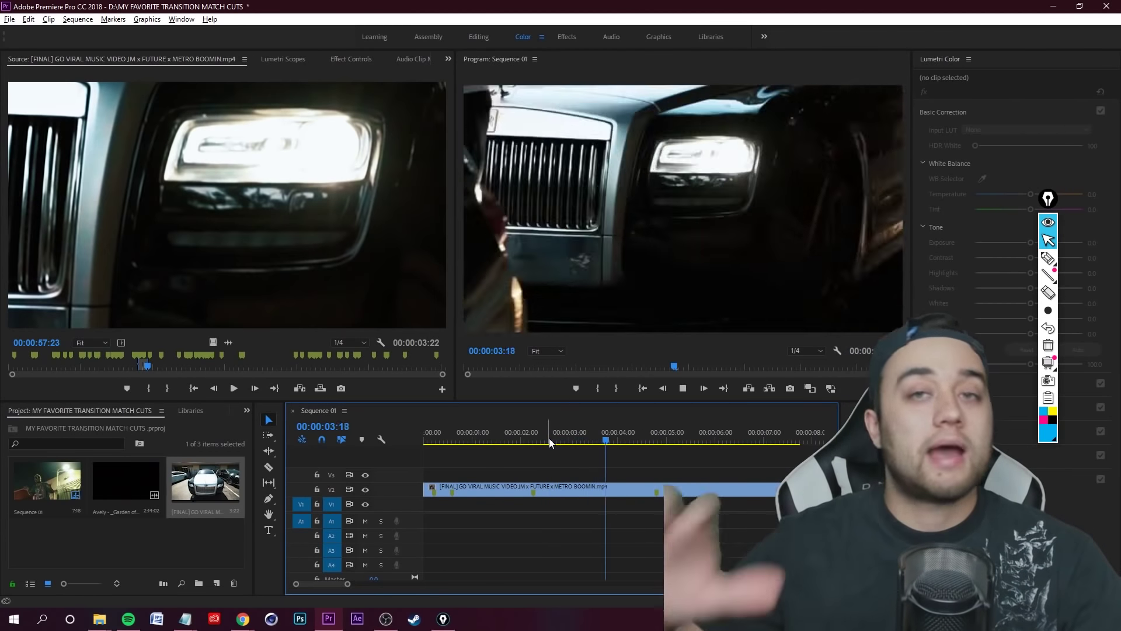
drag(632, 433, 451, 444)
key(space)
key(space)
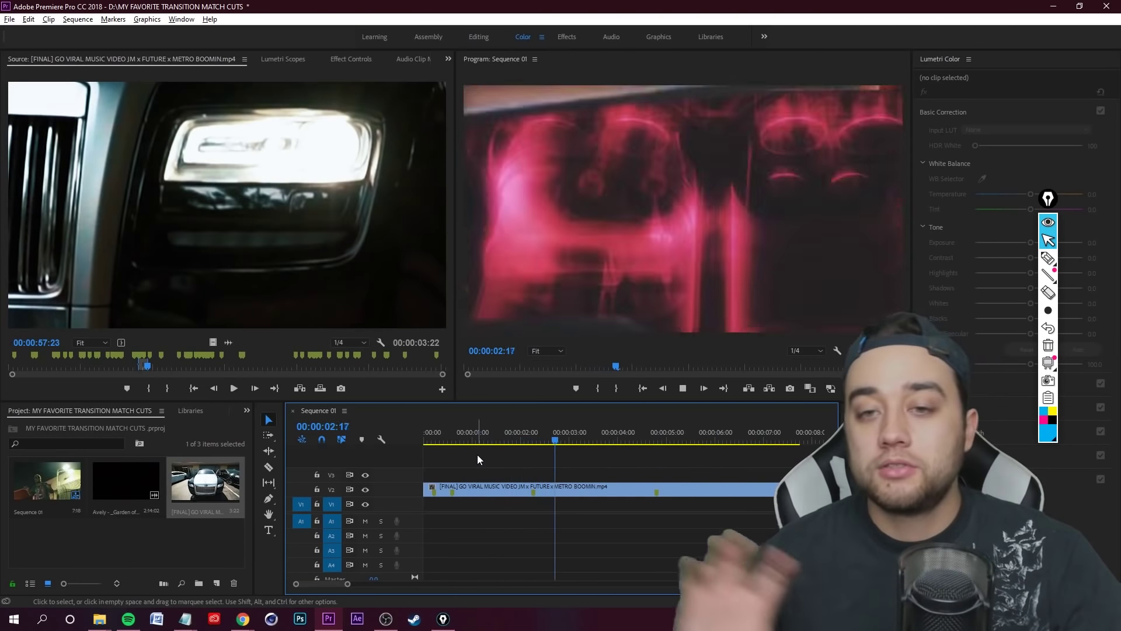
key(space)
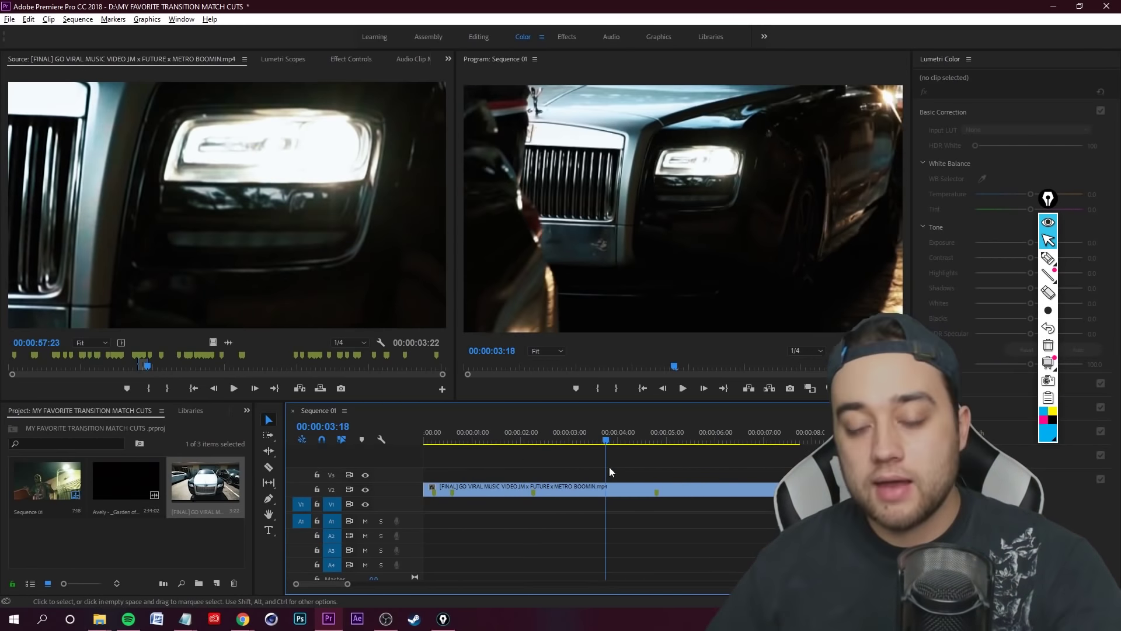
Step: Go back to 3:14 and step frame by frame to 3:22 to examine the zoom into the Rolls-Royce headlight
key(Left)
key(Left)
key(Left)
key(Left)
key(Left)
key(Left)
key(Left)
key(Right)
key(Right)
key(Right)
key(Right)
key(Right)
key(Right)
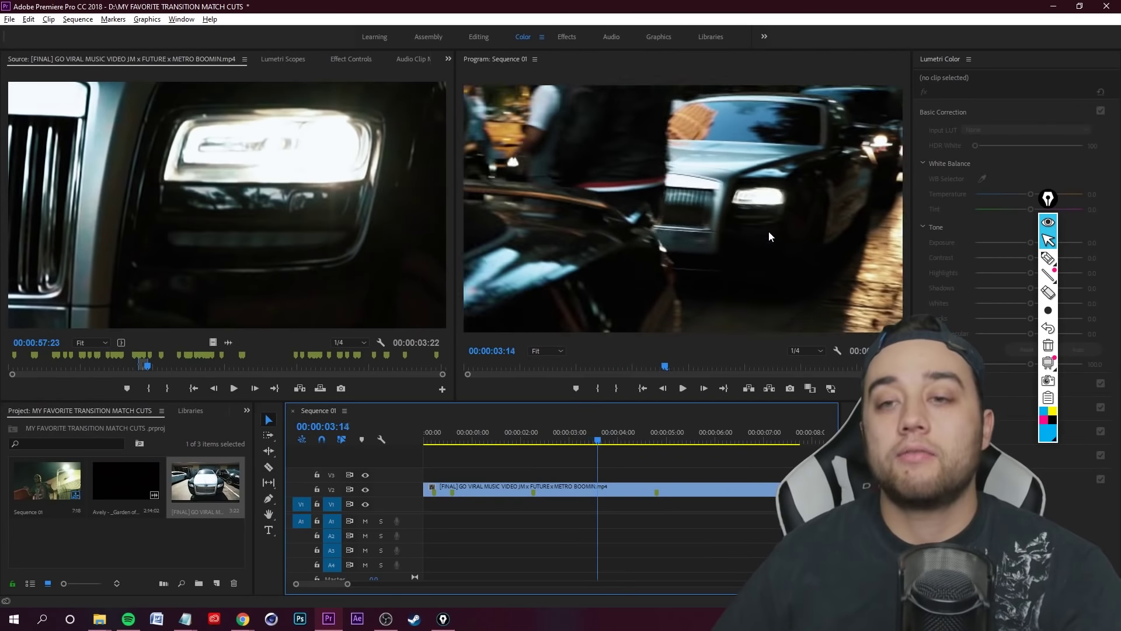
key(Right)
key(Right)
key(Right)
key(Right)
key(Right)
key(Right)
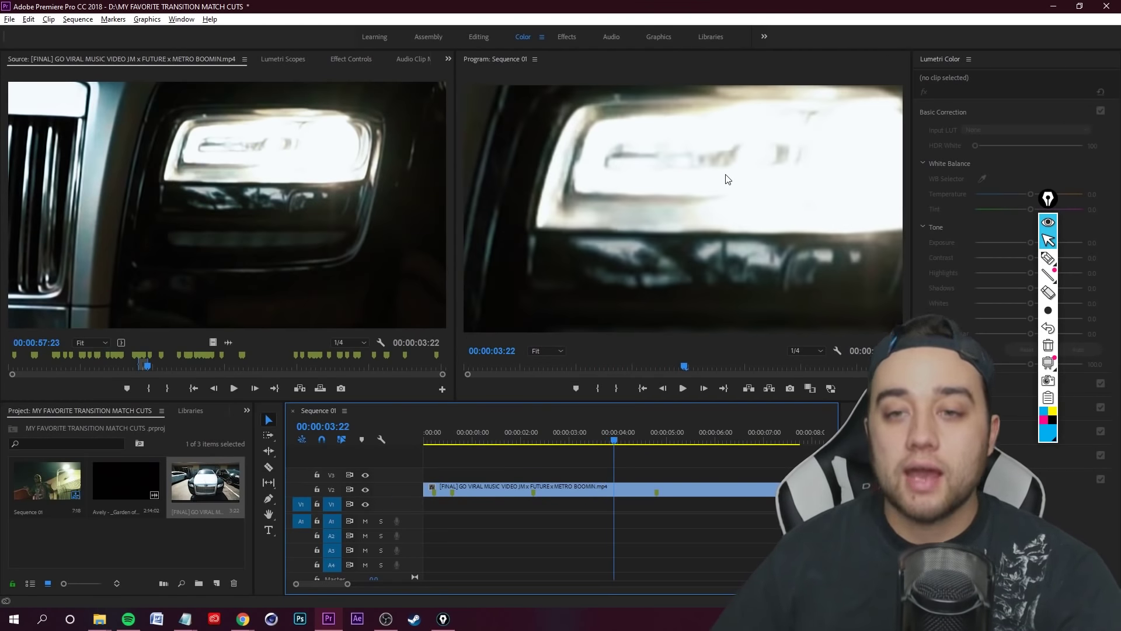
Step: Step through the white frames after 3:22 to the Lamborghini front at 4:09, and replay the transition from about 3:12
key(Right)
key(Left)
key(Right)
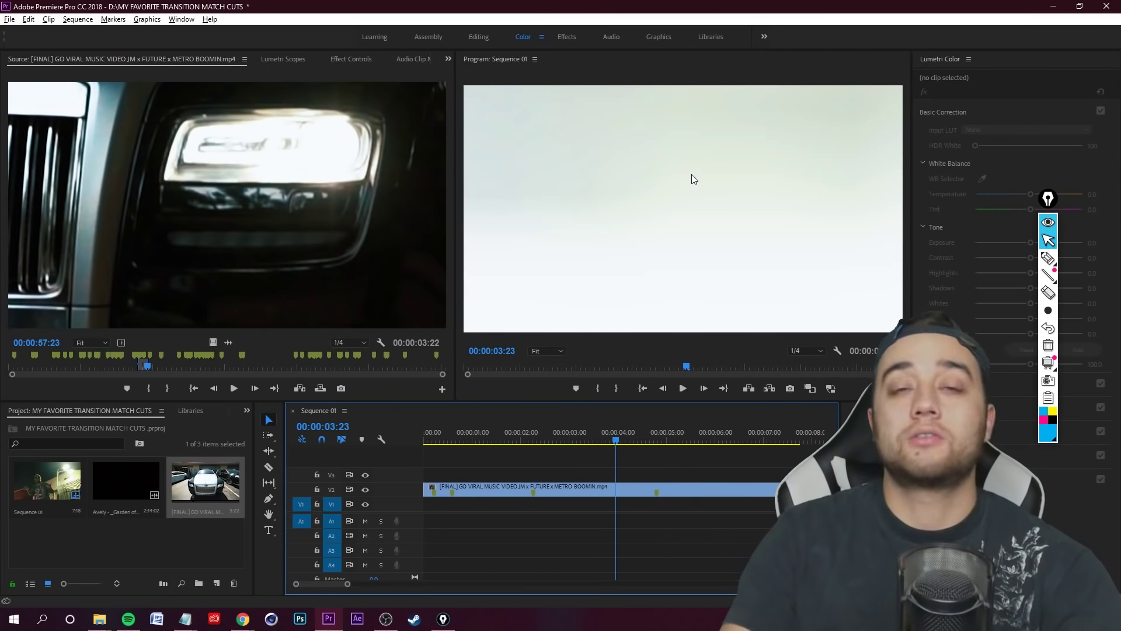
key(Right)
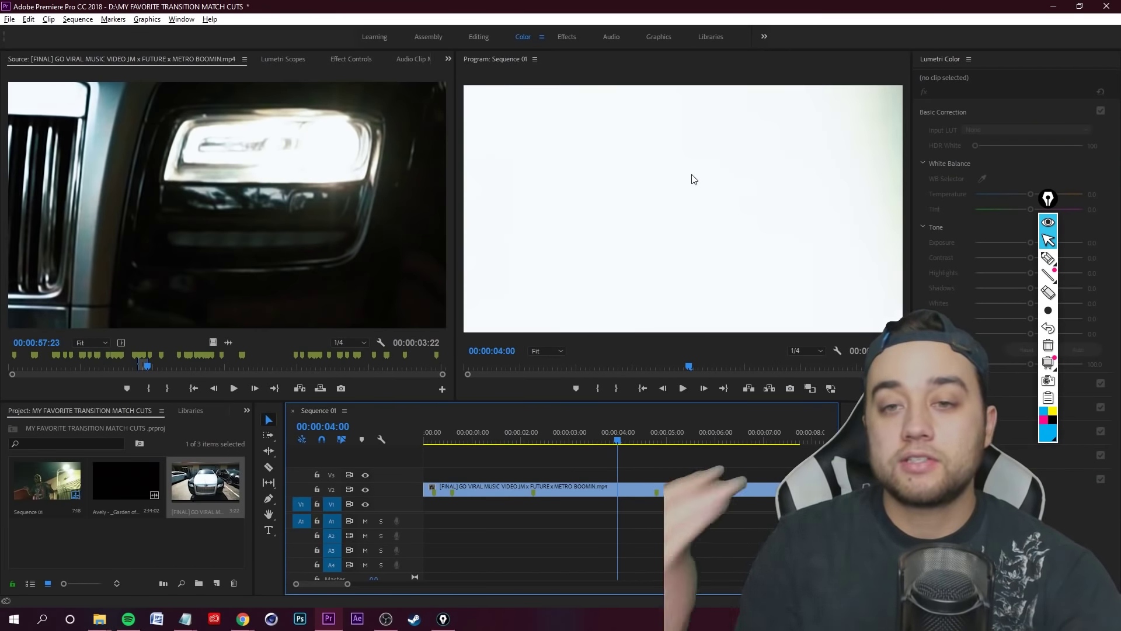
key(Right)
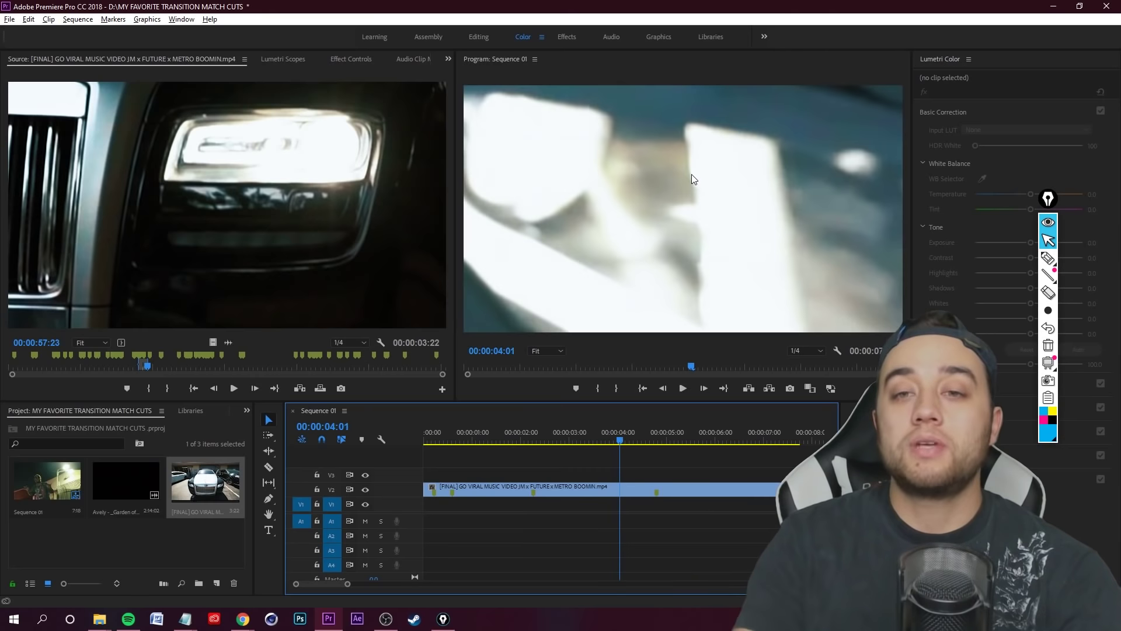
key(Right)
key(Right)
key(Right)
key(Right)
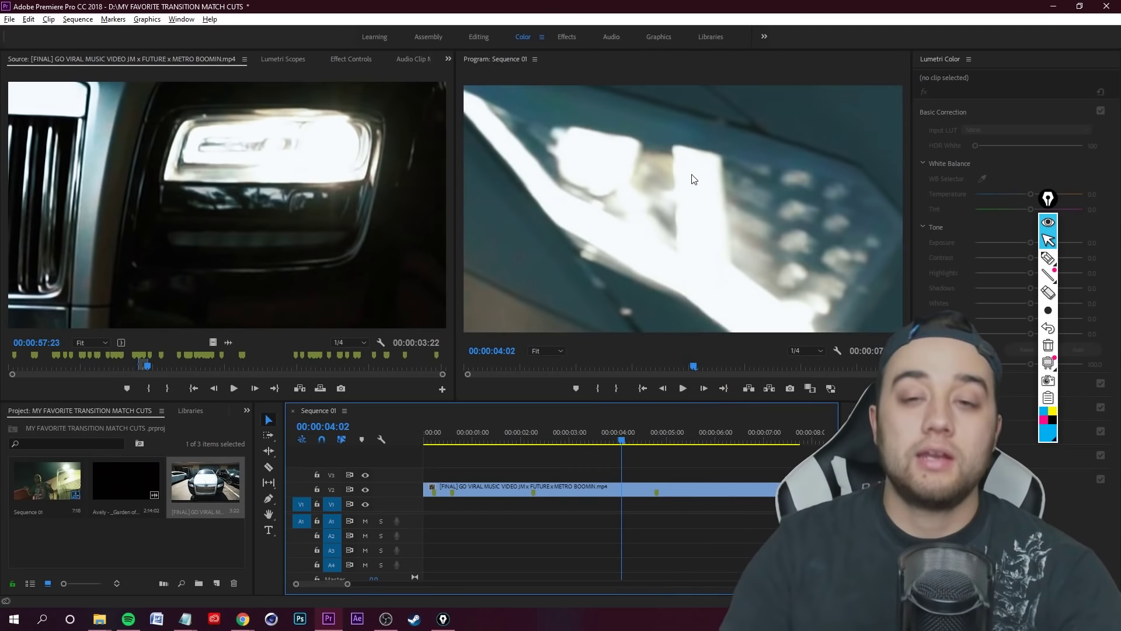
key(Right)
key(Right)
key(Right)
key(Right)
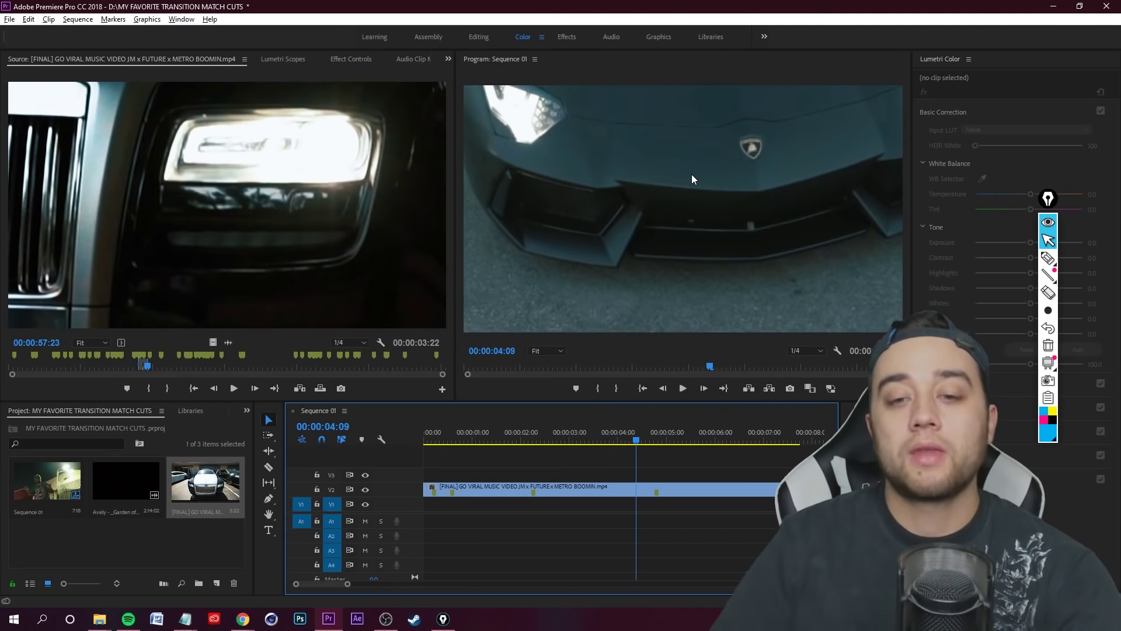
drag(637, 454, 592, 443)
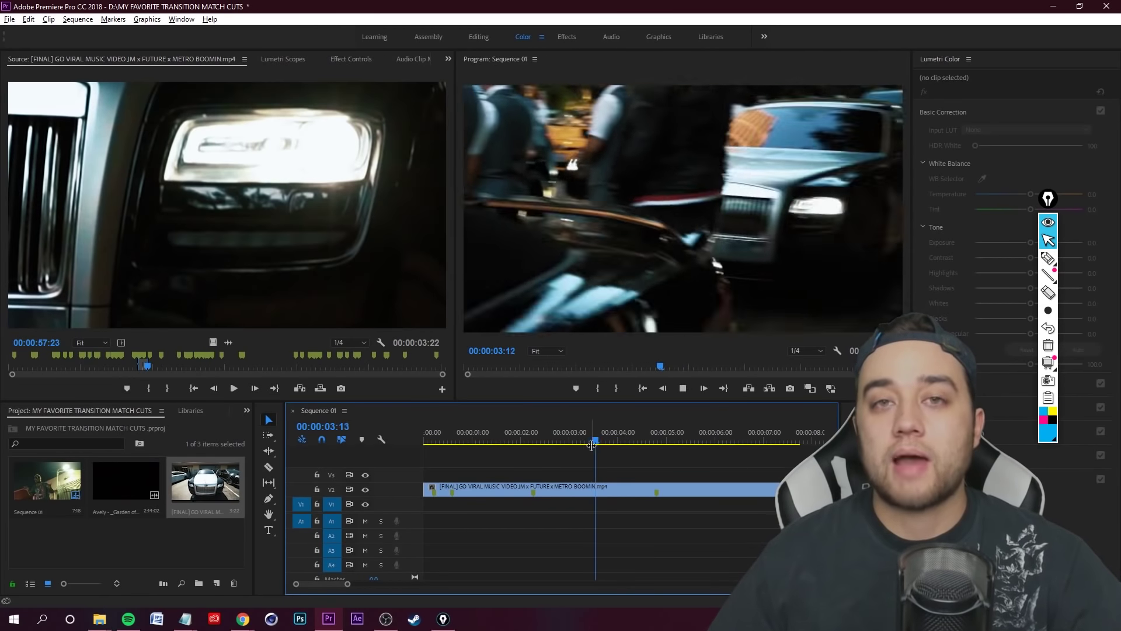
key(space)
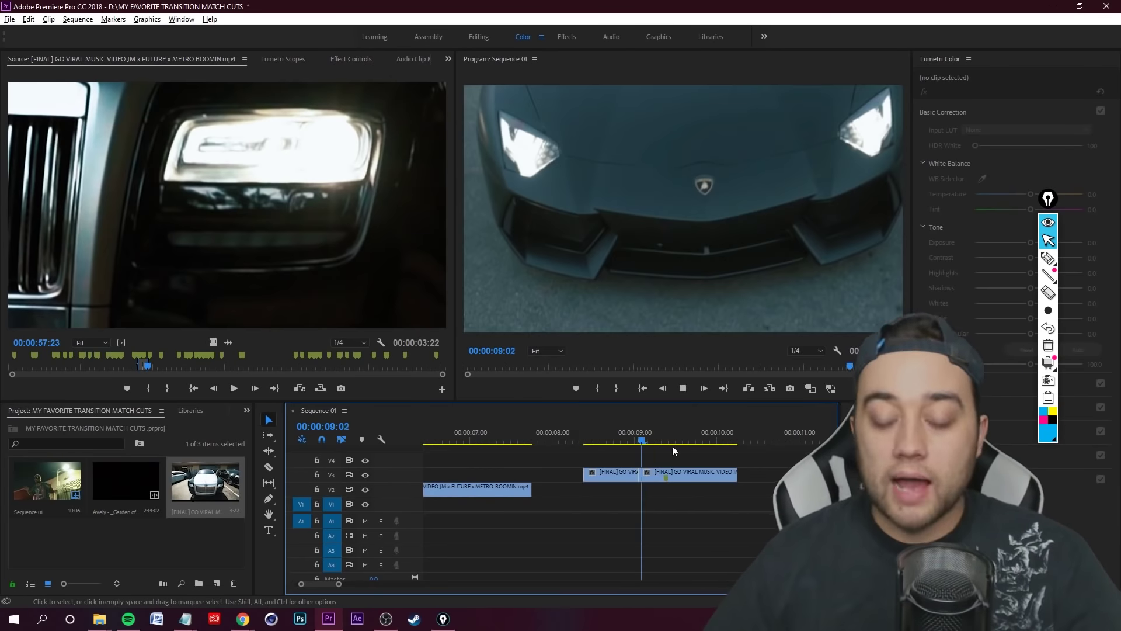
Step: Scrub across the cut between the two car clips on V3 and show the Rolls-Royce clip's Effect Controls
scroll(677, 445, up, 2)
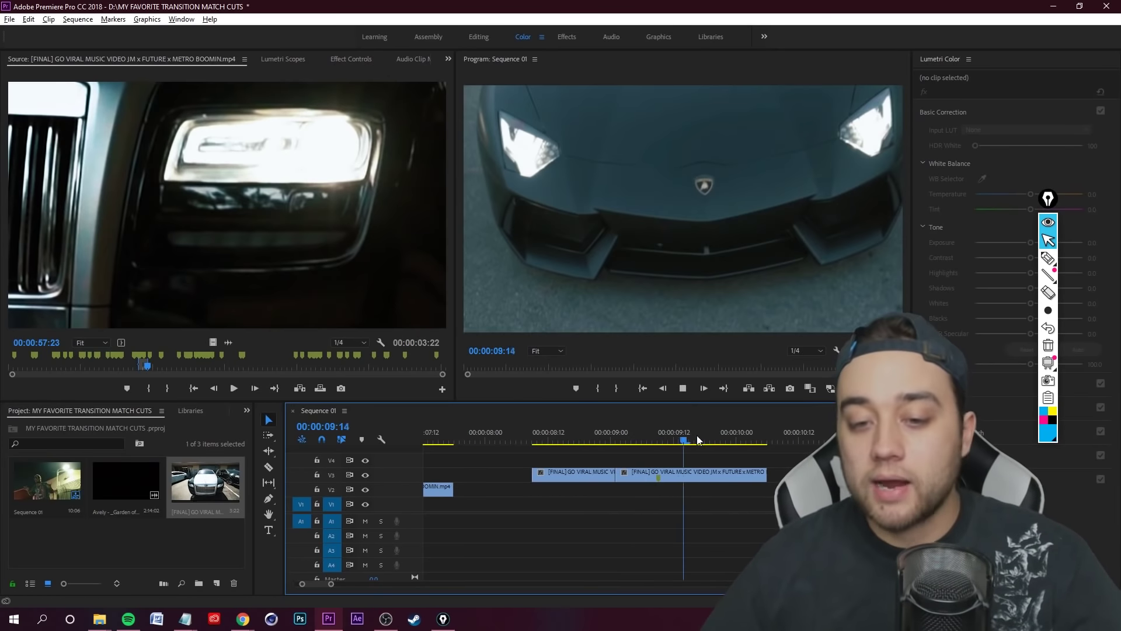
click(575, 439)
key(Left)
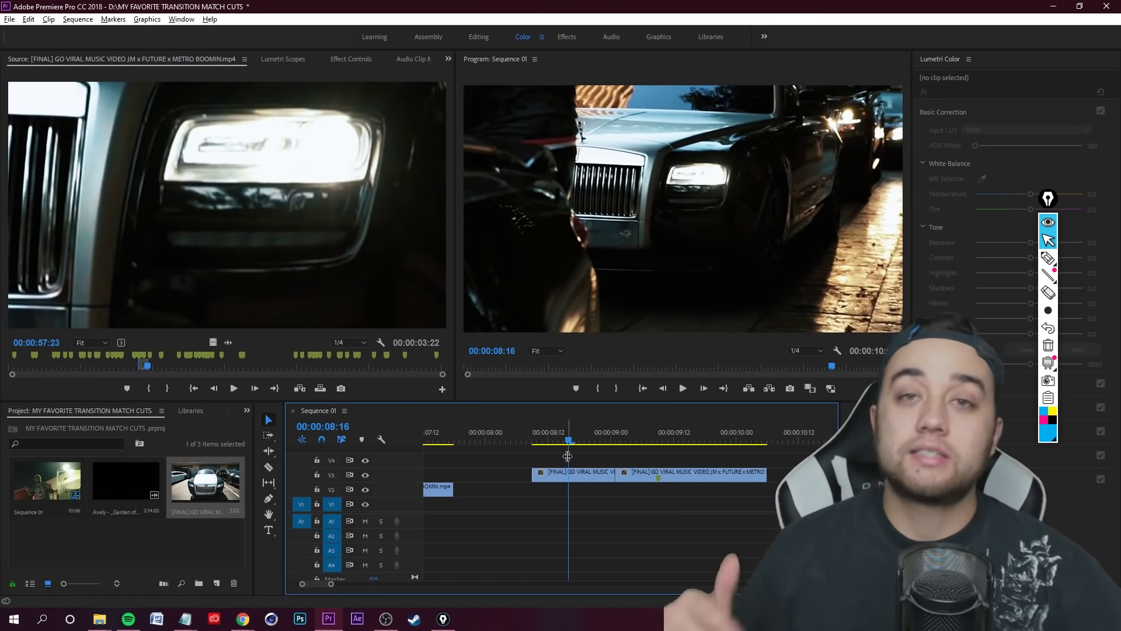
drag(575, 438, 662, 450)
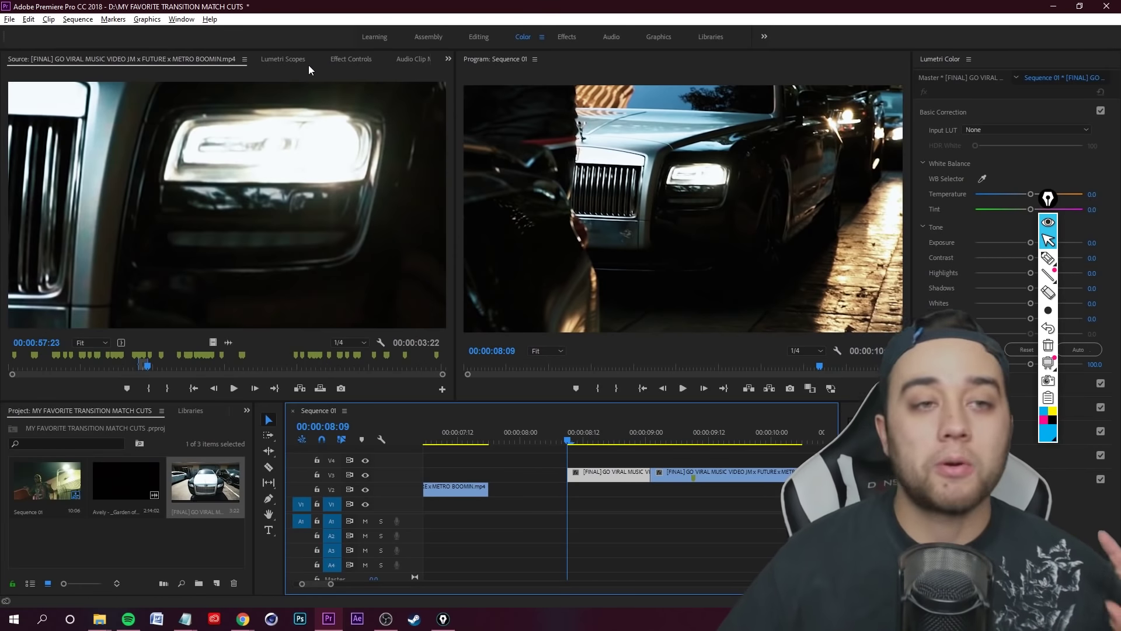
click(344, 59)
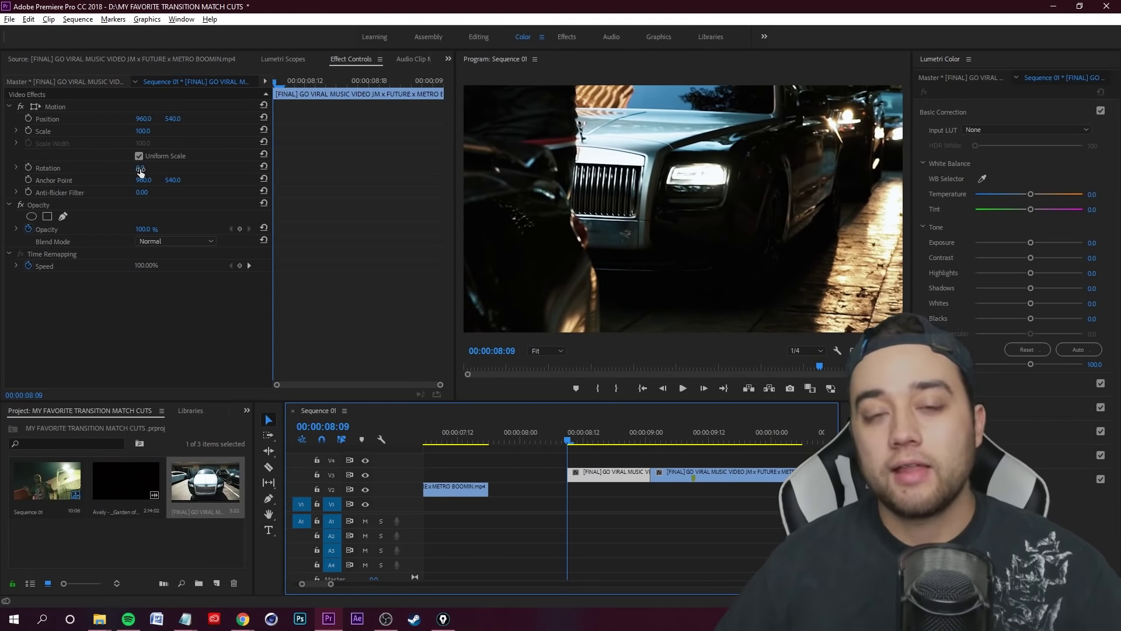
Step: Try changing the Rolls-Royce clip's scale and undo the change
drag(142, 135, 168, 150)
key(ctrl+z)
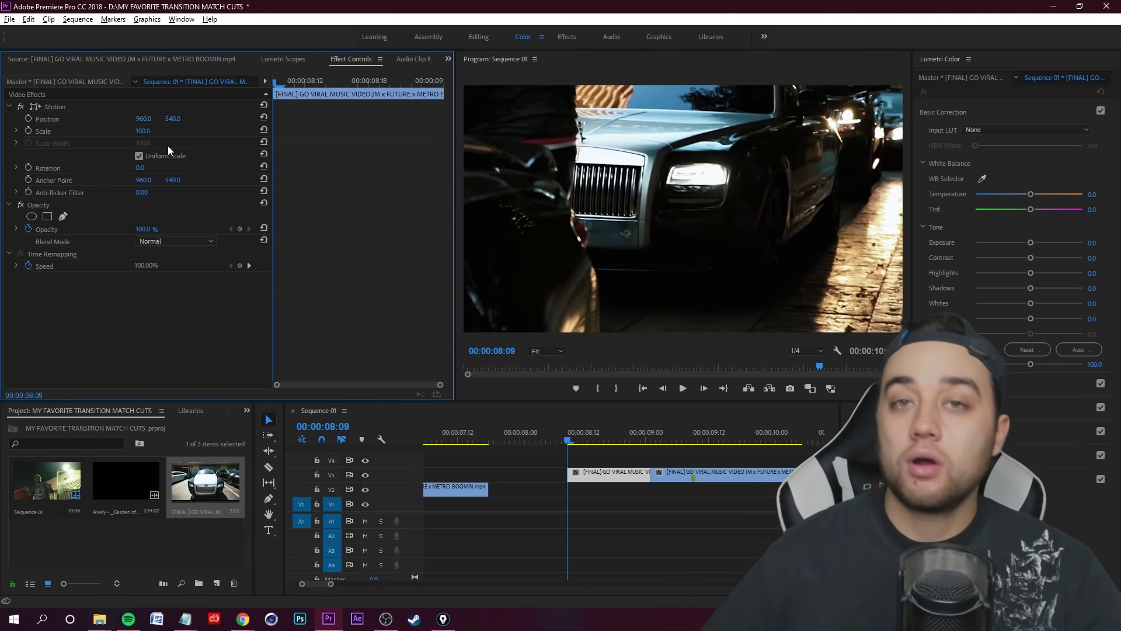
Step: Search the effects library for "transform"
click(247, 411)
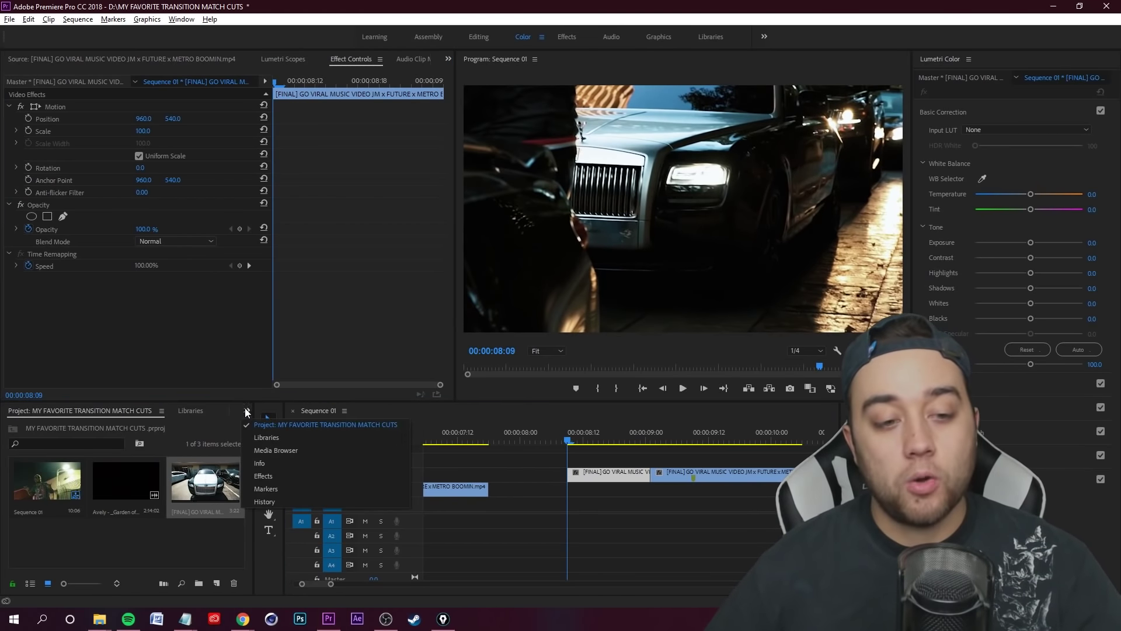
click(260, 474)
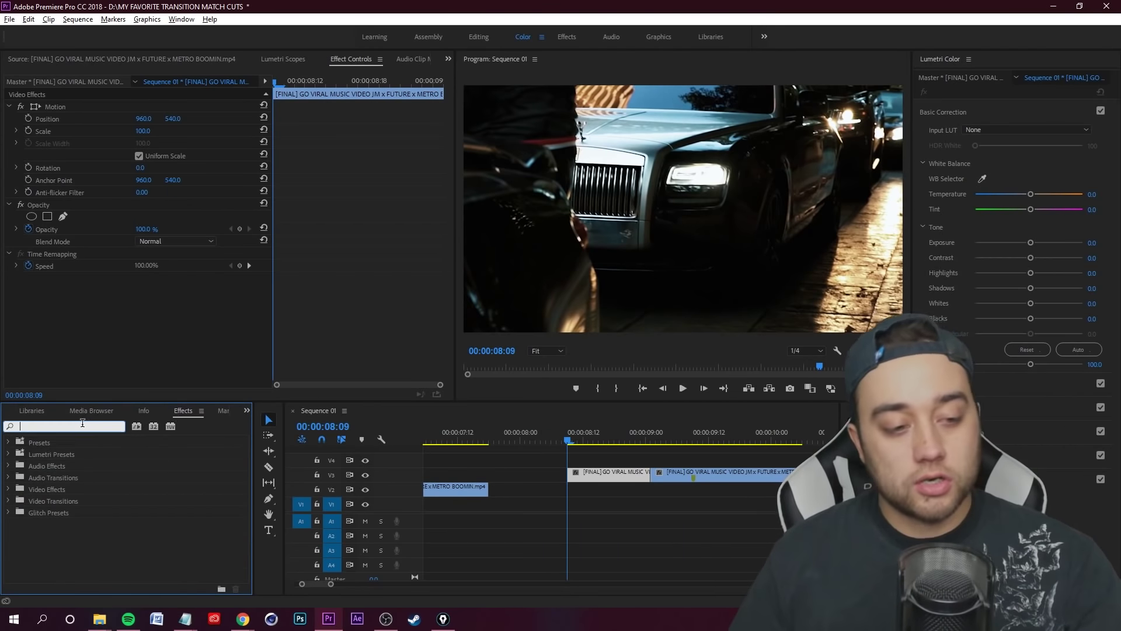
text(transform)
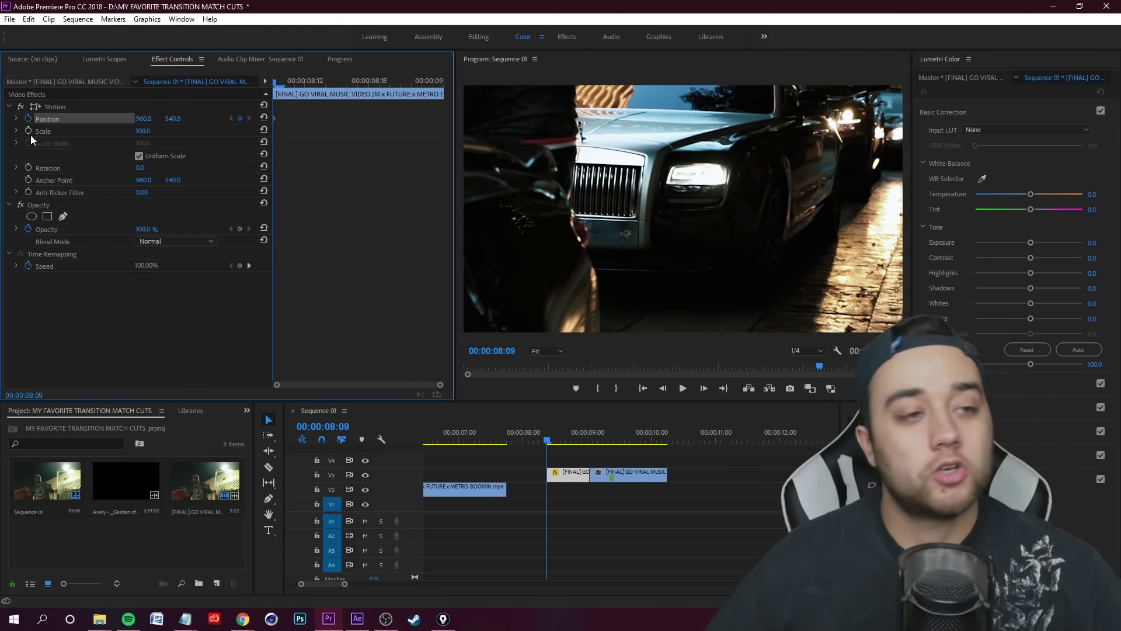
Step: Keyframe the Rolls-Royce clip's position and scale from its start, enlarging it strongly at 8:23 with the position at 589, 1089
click(28, 131)
drag(549, 436, 586, 437)
drag(143, 131, 324, 131)
drag(173, 119, 59, 119)
drag(136, 132, 691, 131)
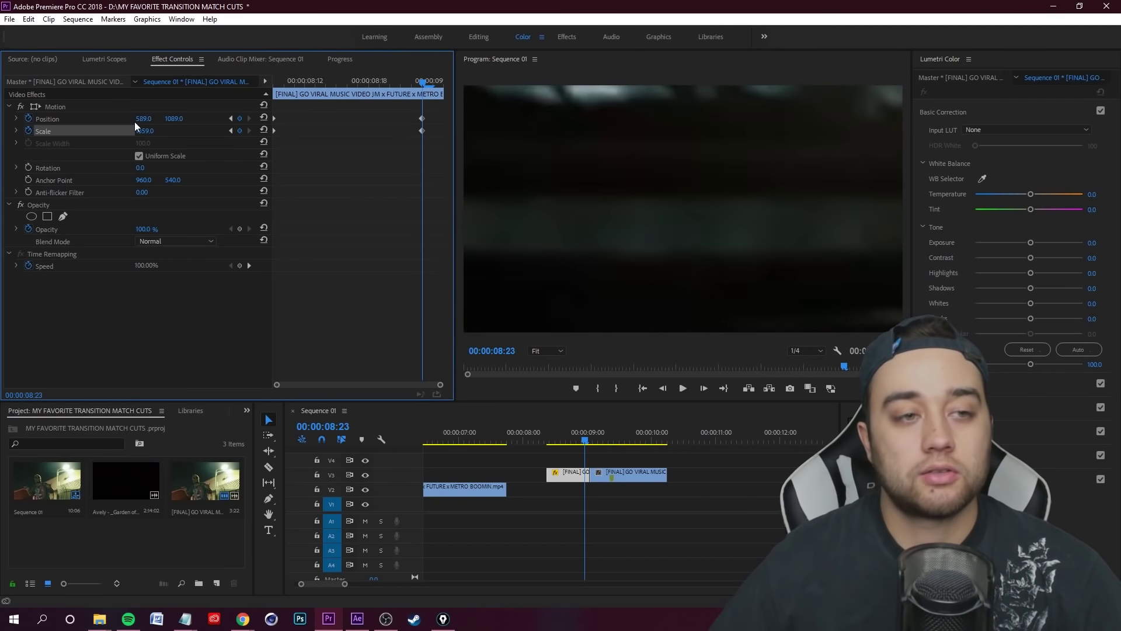
Step: Reposition the enlarged Rolls-Royce picture in the preview until the headlight fills the frame, and play the zoom
click(54, 107)
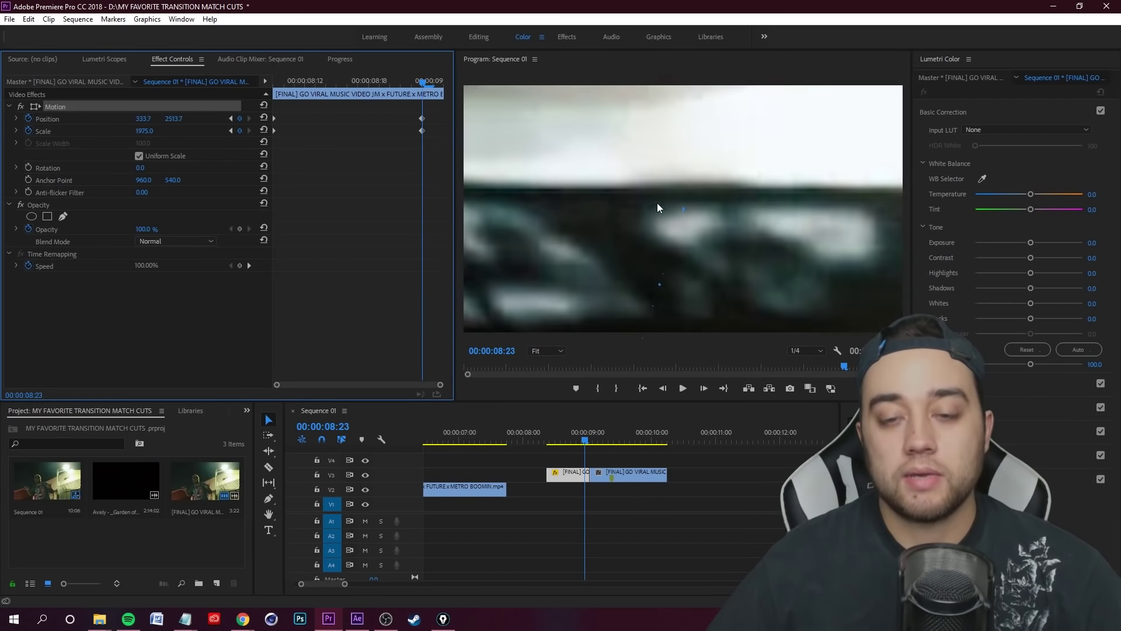
drag(657, 202, 631, 316)
drag(619, 196, 616, 268)
click(524, 448)
key(space)
Step: At 9:01, keyframe the Lamborghini clip with scale 1209 and position 9214, 3722 so its headlight fills the frame
drag(546, 443, 590, 444)
click(617, 476)
drag(150, 131, 1038, 119)
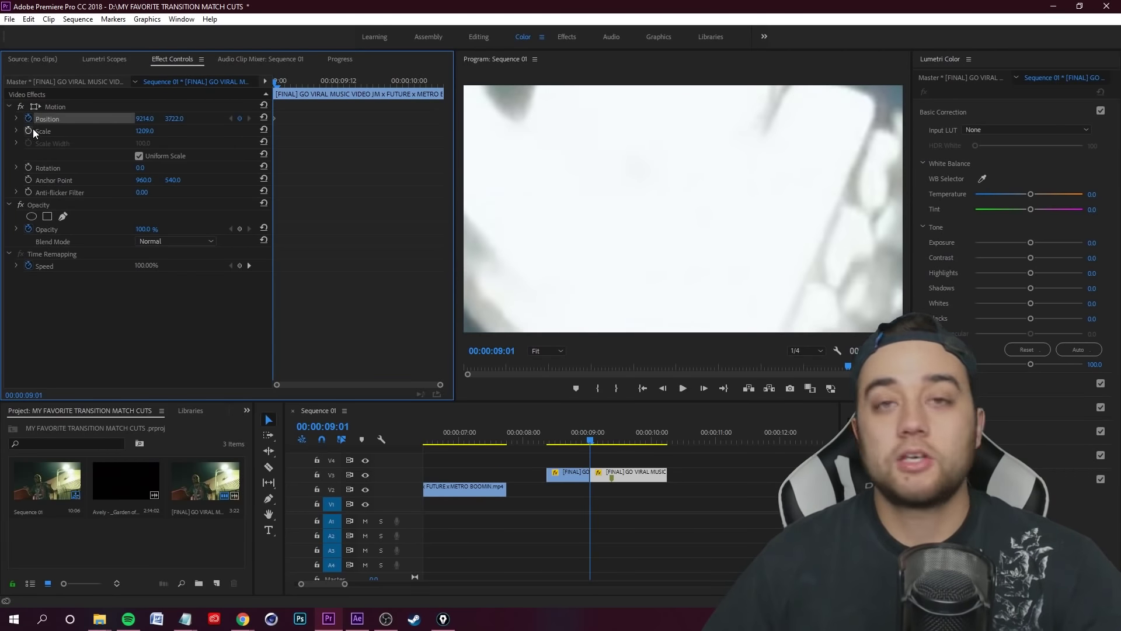
click(32, 129)
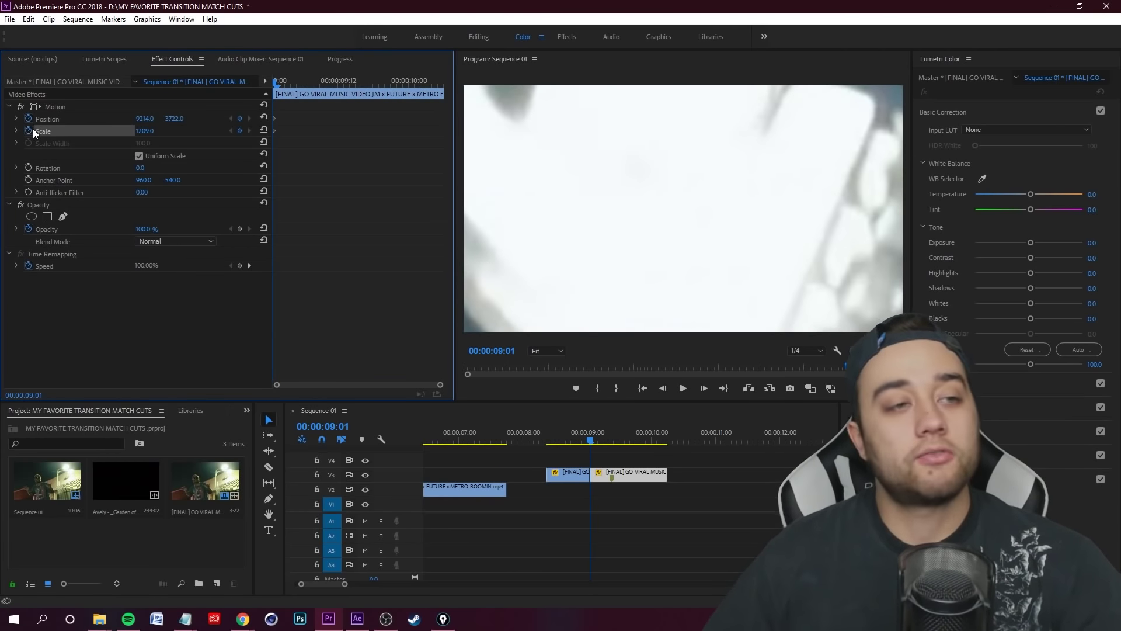
Step: Reset the Lamborghini clip's position and scale at a second pair of keyframes and move these to the clip's end
drag(632, 447, 654, 443)
click(266, 118)
click(265, 130)
drag(408, 115, 449, 132)
Step: Replay the recreated headlight zoom transition between the two V3 clips several times to check it
drag(654, 442, 519, 449)
key(space)
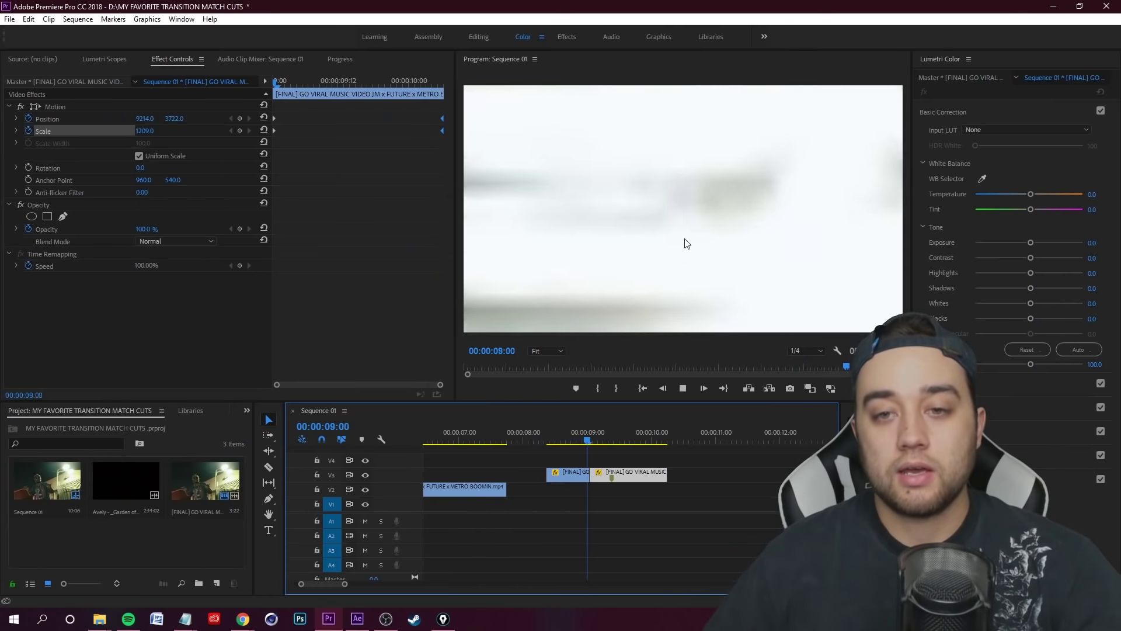
key(space)
drag(669, 442, 535, 447)
key(space)
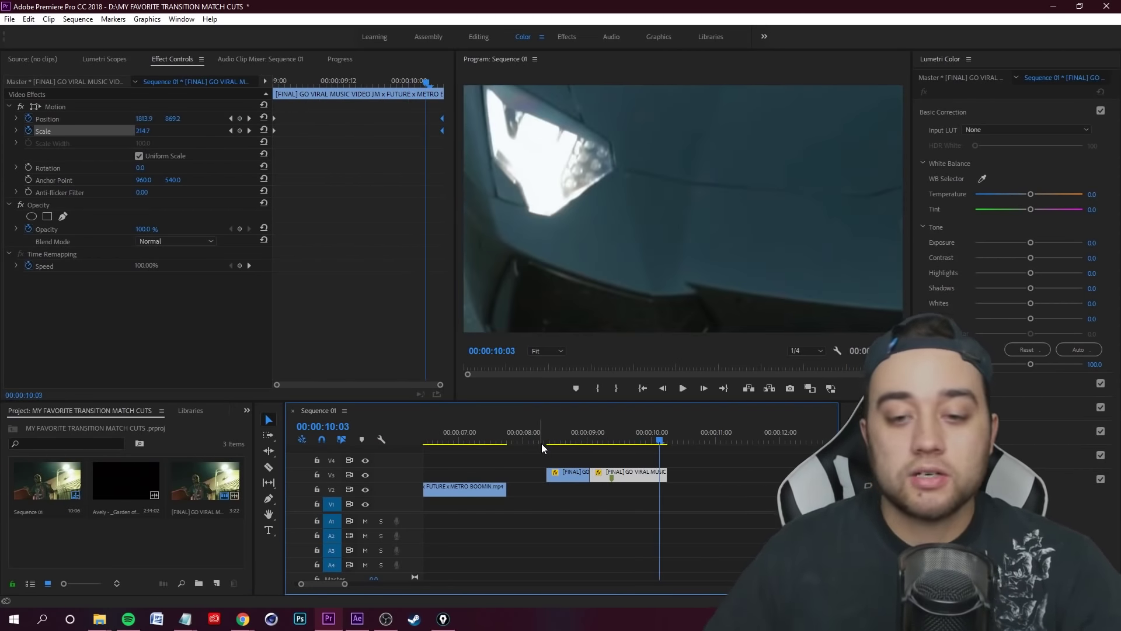
click(541, 443)
key(space)
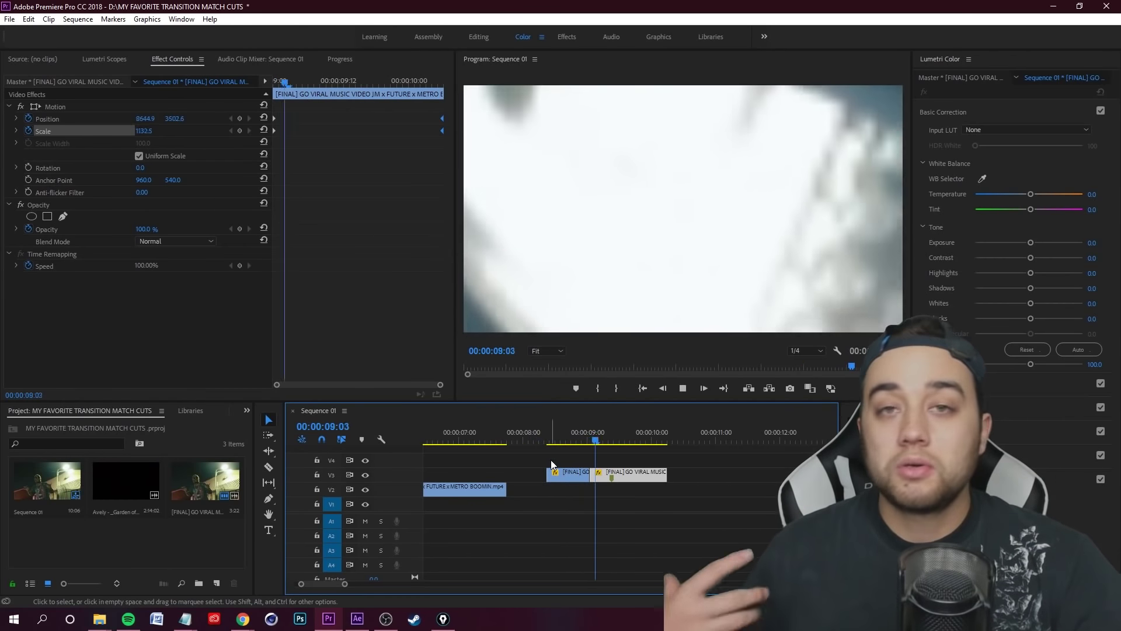
key(space)
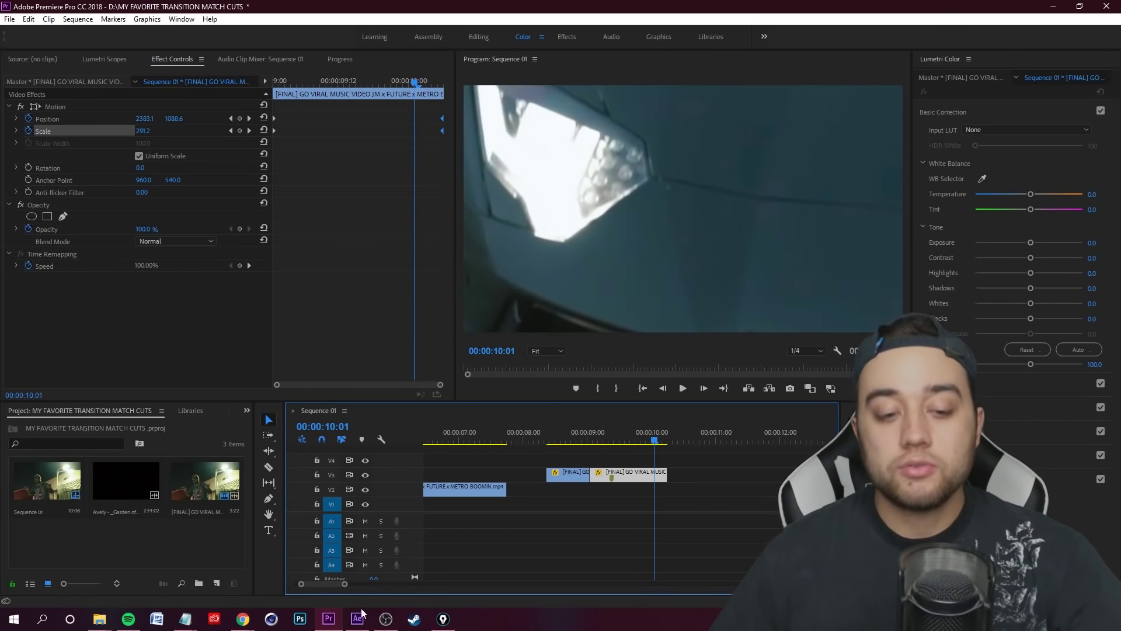
Step: Reset the motion keyframes of both V3 clips and replace the clips with an After Effects composition
drag(661, 441, 550, 446)
click(577, 475)
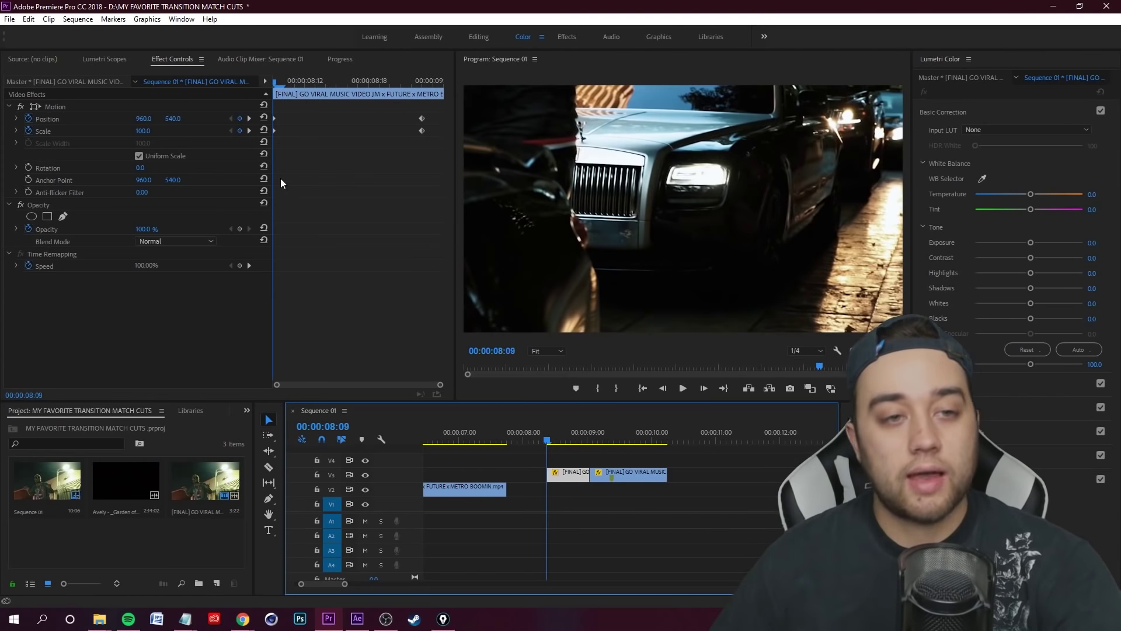
click(263, 119)
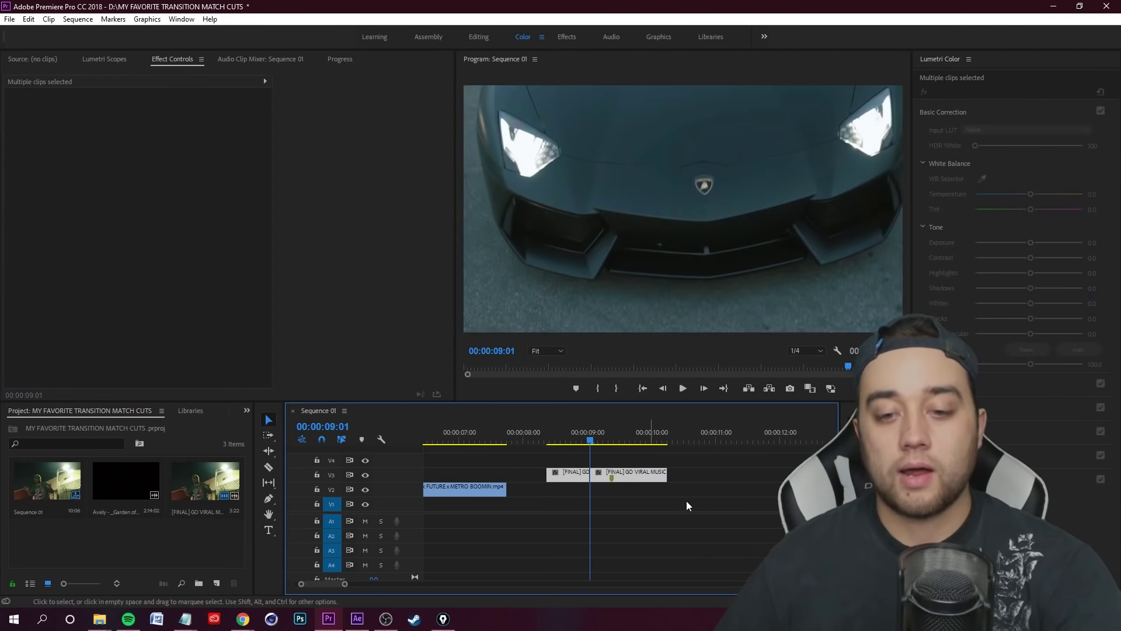
right_click(649, 473)
click(721, 205)
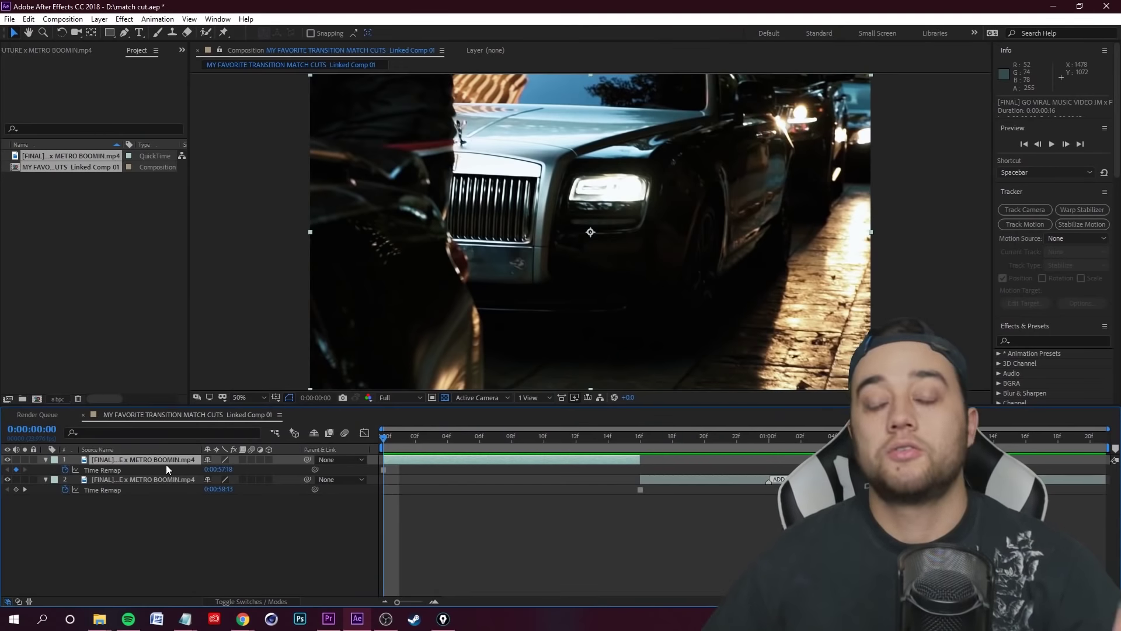
Step: Add a new camera layer with the default settings to the linked composition in After Effects
right_click(180, 537)
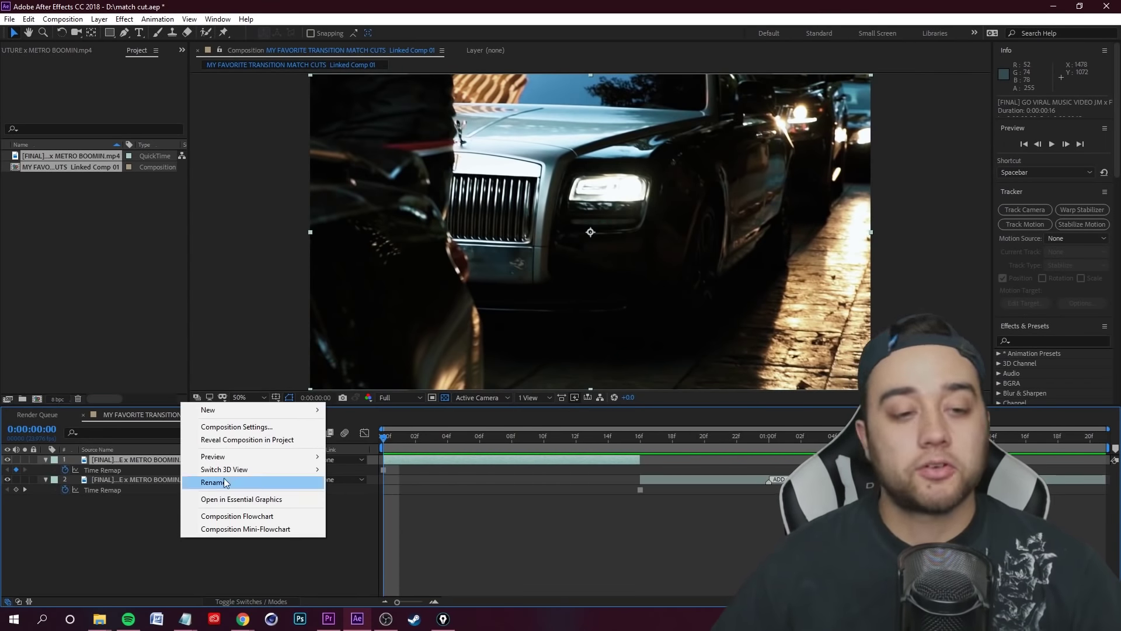
mouse_move(262, 417)
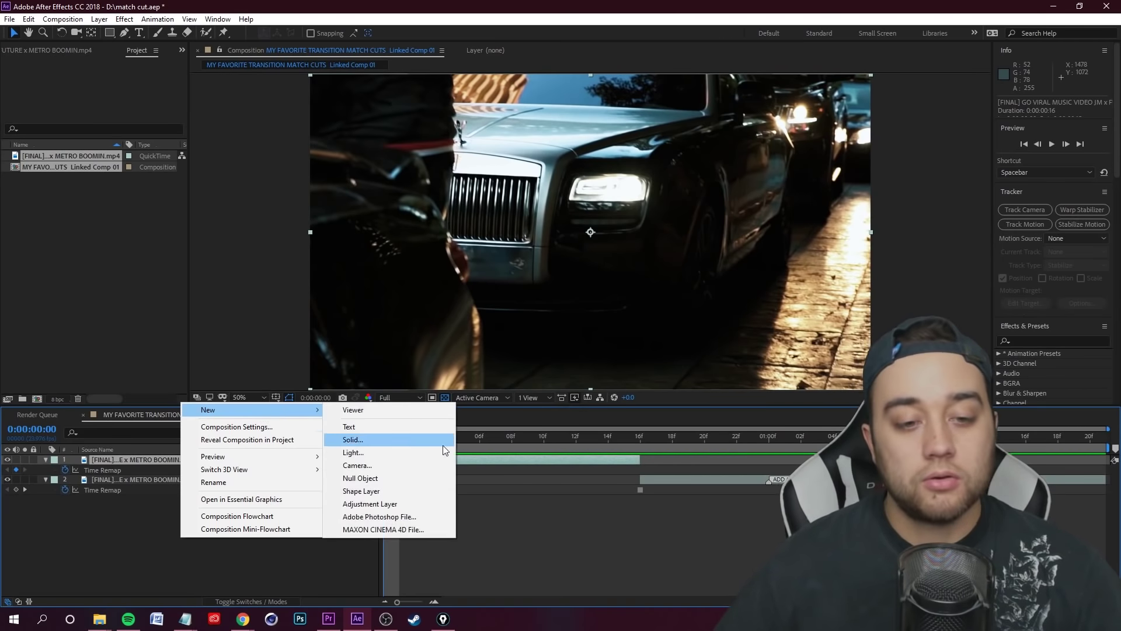
click(400, 464)
click(353, 331)
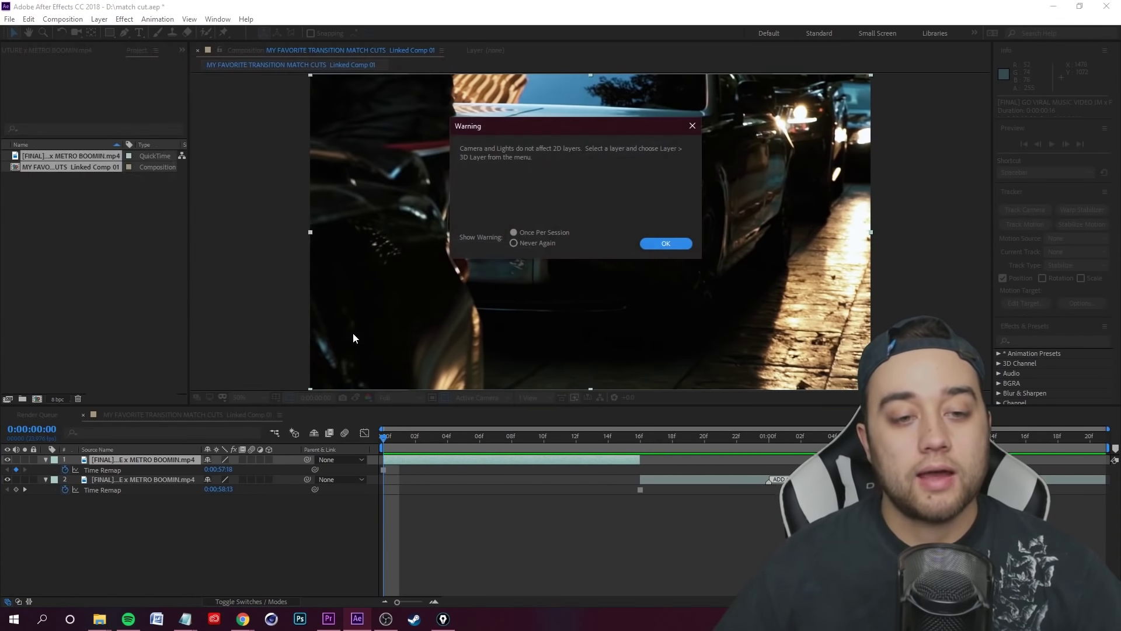
click(656, 244)
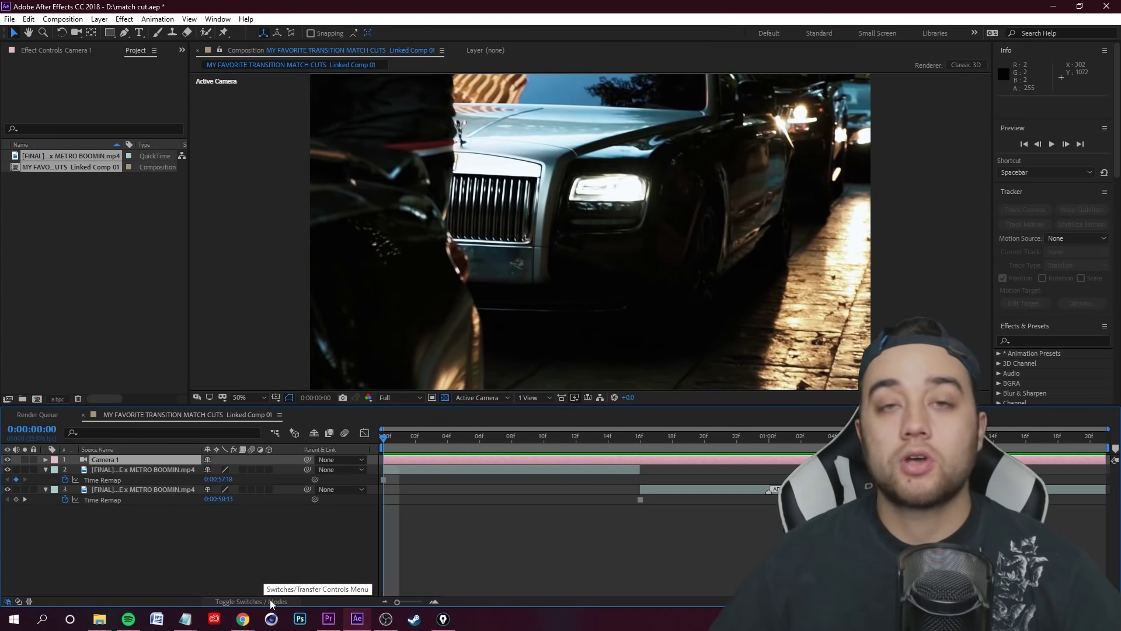
Step: Make both car clips 3D layers and keyframe all of Camera 1's transform properties at frame 0
click(269, 470)
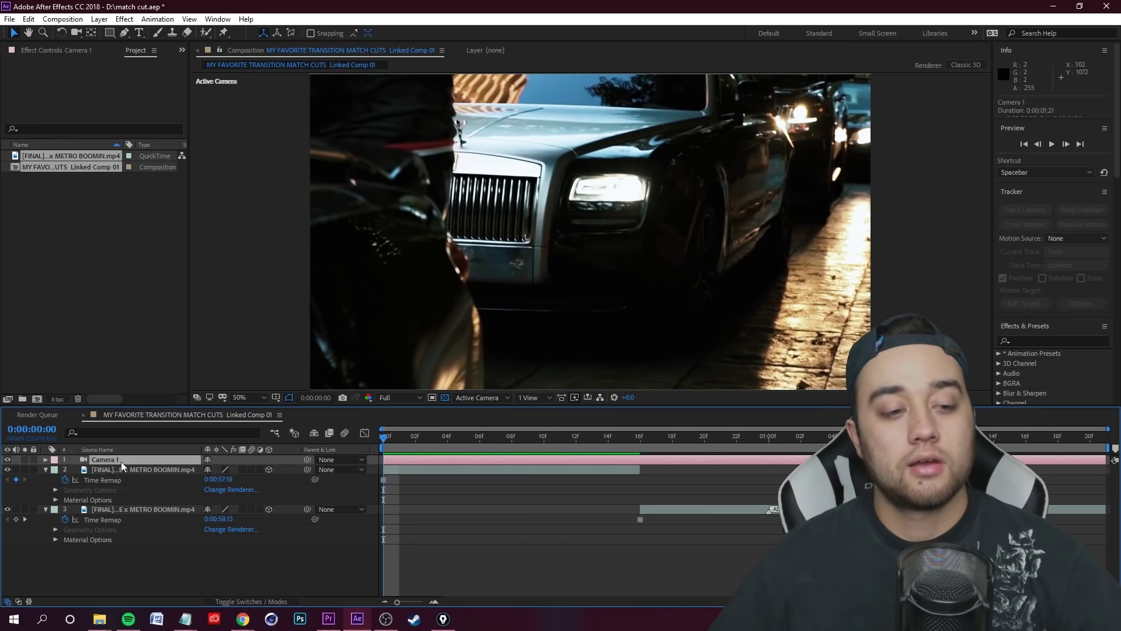
click(46, 460)
click(55, 470)
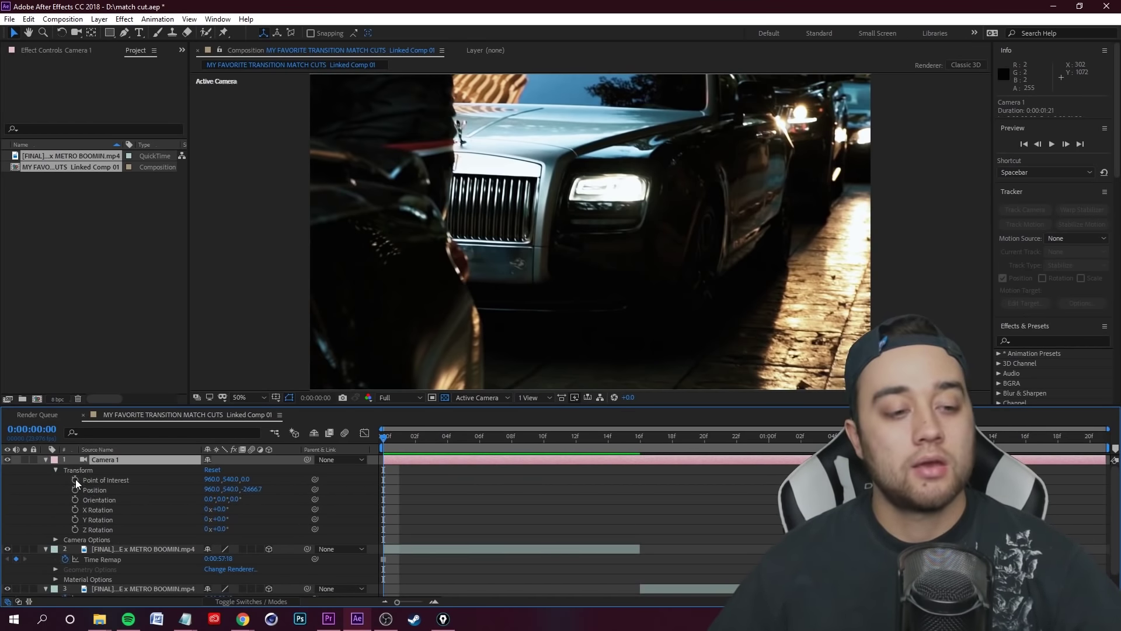
drag(77, 482, 77, 532)
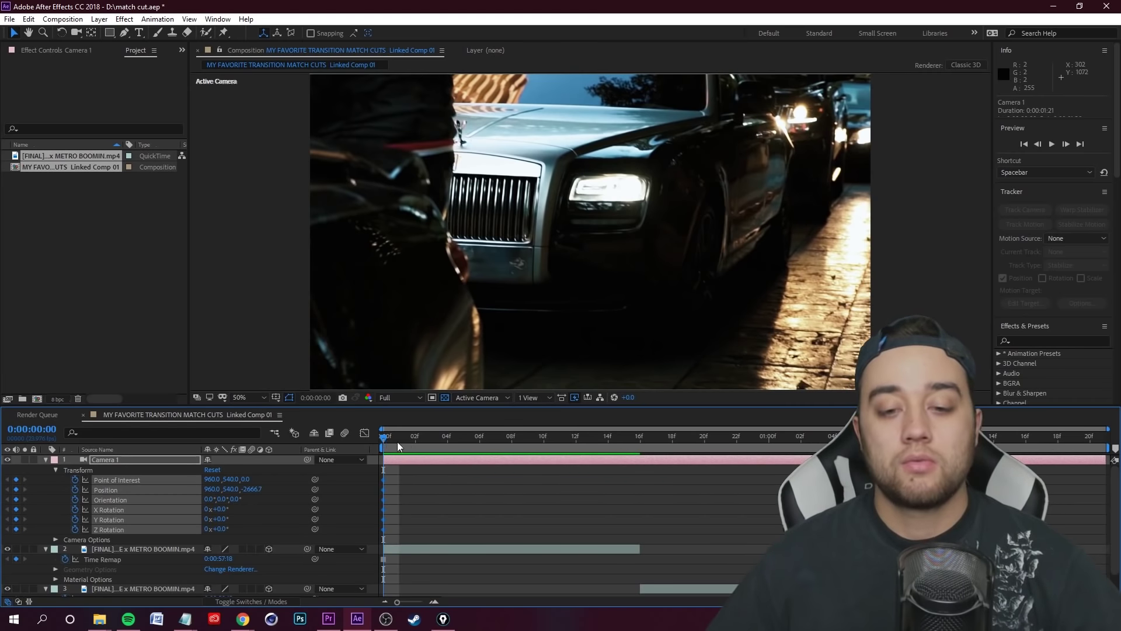
Step: At frame 15, move Camera 1 into the Rolls-Royce headlight, to about position 1009.2, 389.8, -201.2
drag(586, 486, 637, 481)
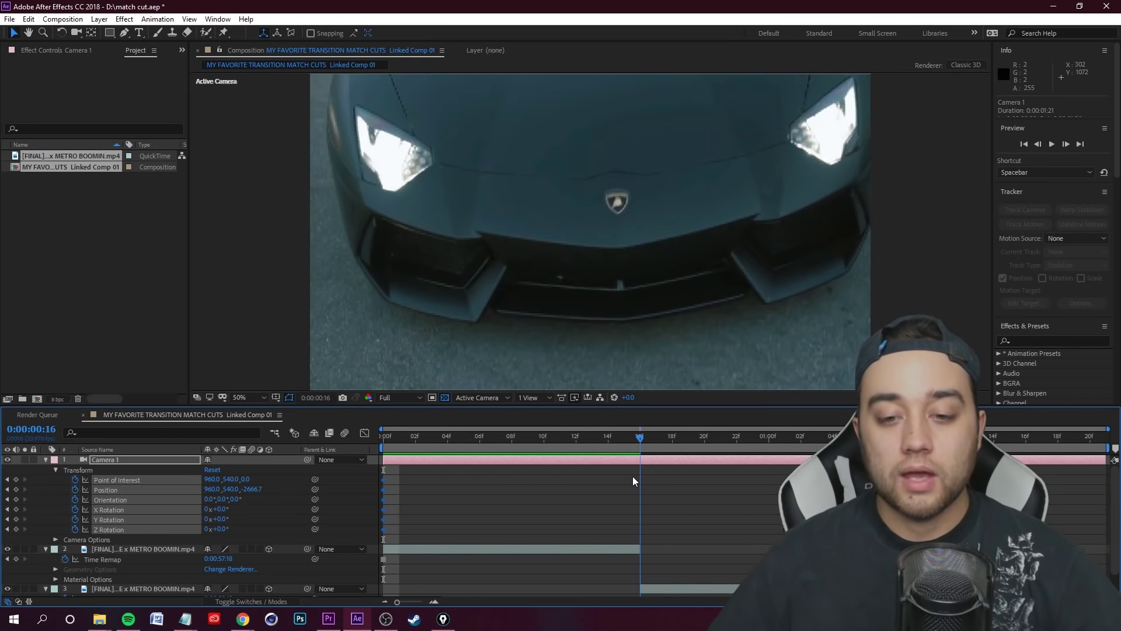
key(Page_Up)
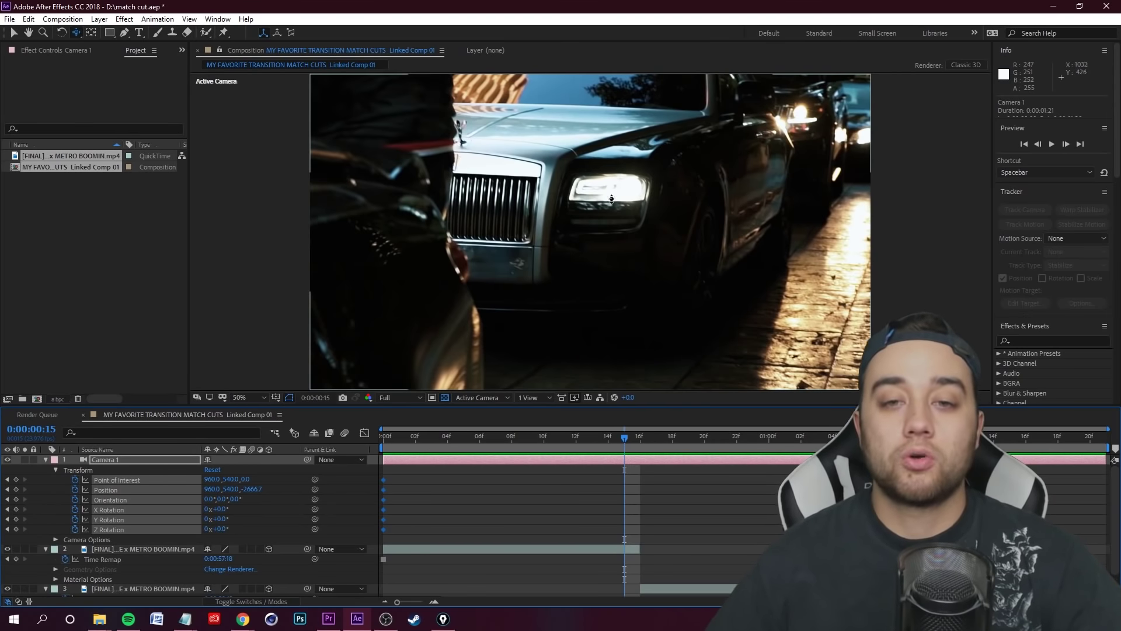
drag(614, 200, 654, 108)
drag(641, 149, 613, 145)
drag(598, 255, 601, 195)
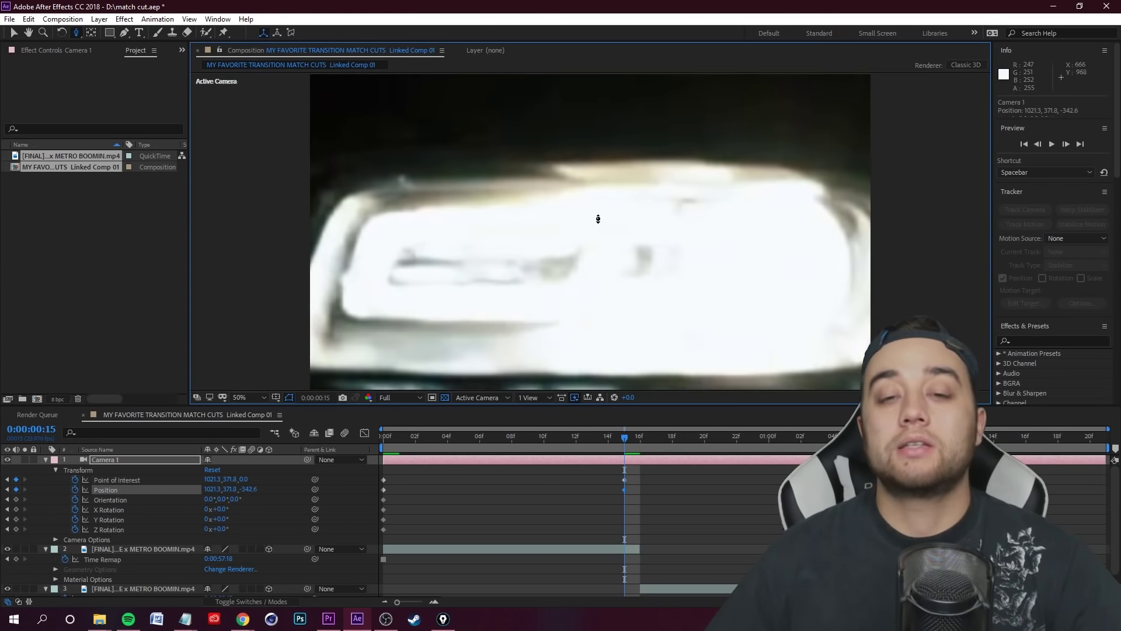
key(c)
key(c)
key(c)
drag(588, 255, 611, 190)
key(c)
key(comma)
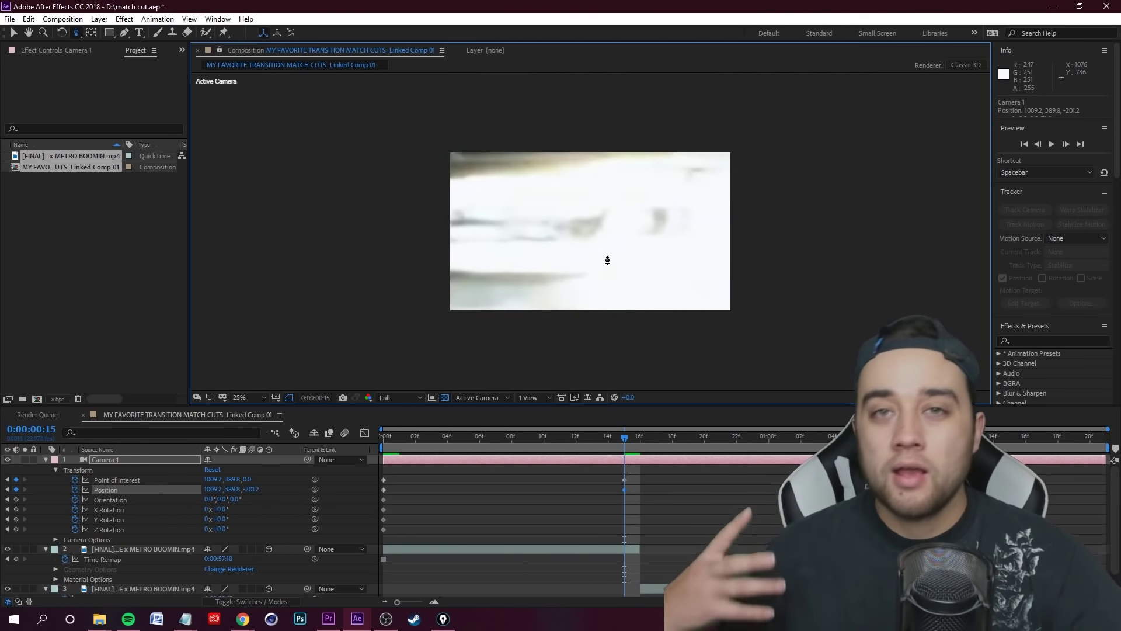
Step: Preview the camera zoom into the Rolls-Royce headlight from the start of the composition
click(604, 431)
key(space)
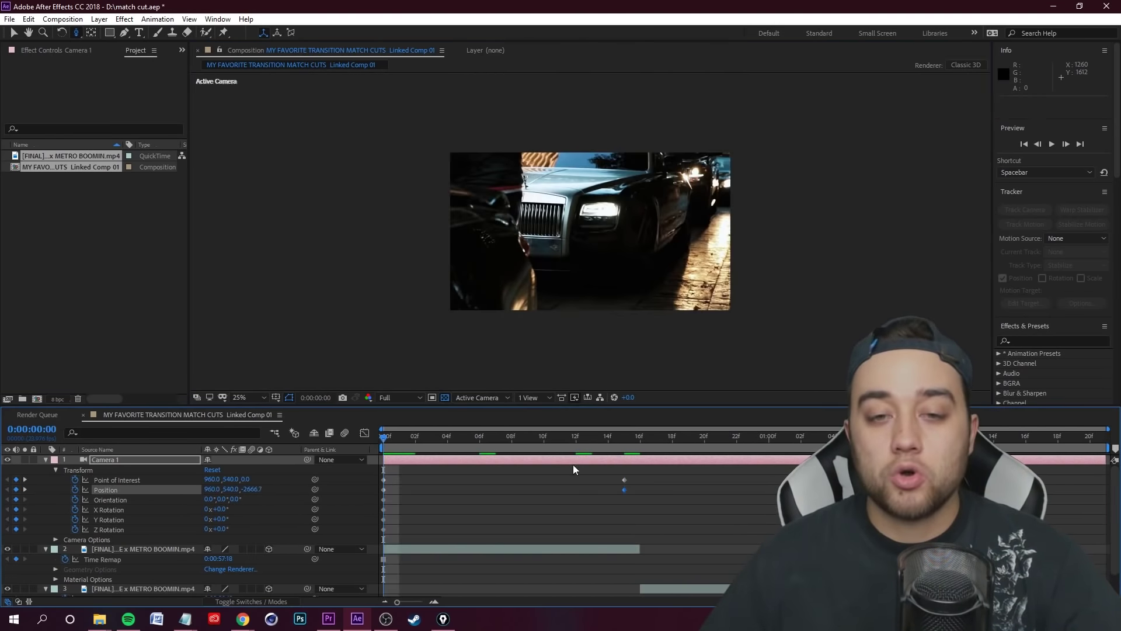
key(space)
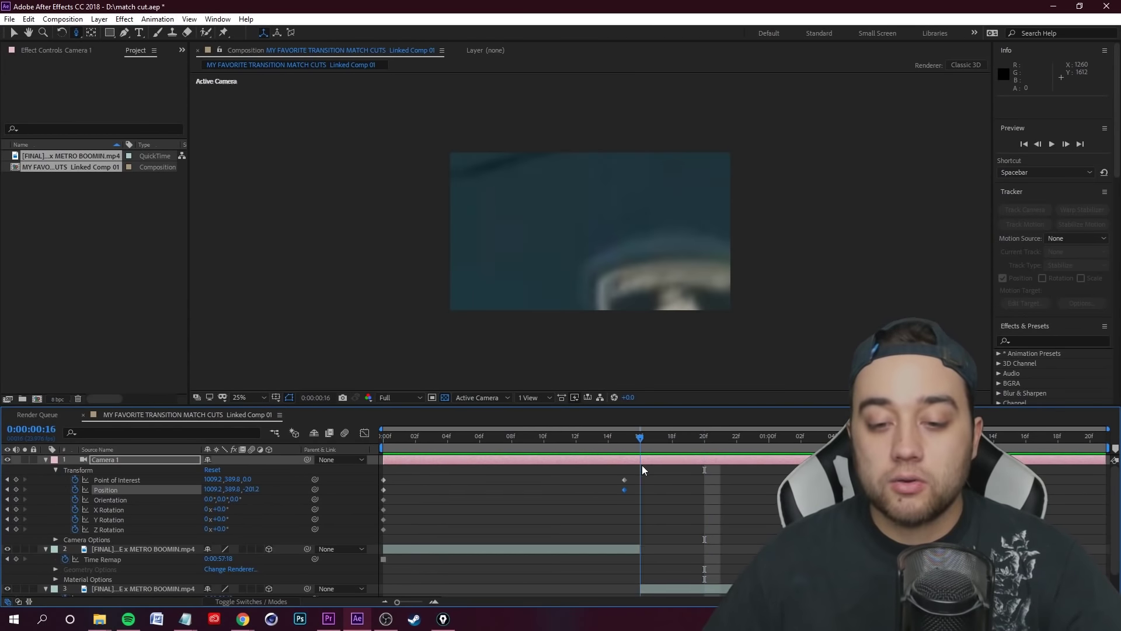
Step: At frame 16, reset Camera 1's transform and move the camera into the Lamborghini headlight, to about position 299.7, 283.2, -84.5
click(215, 470)
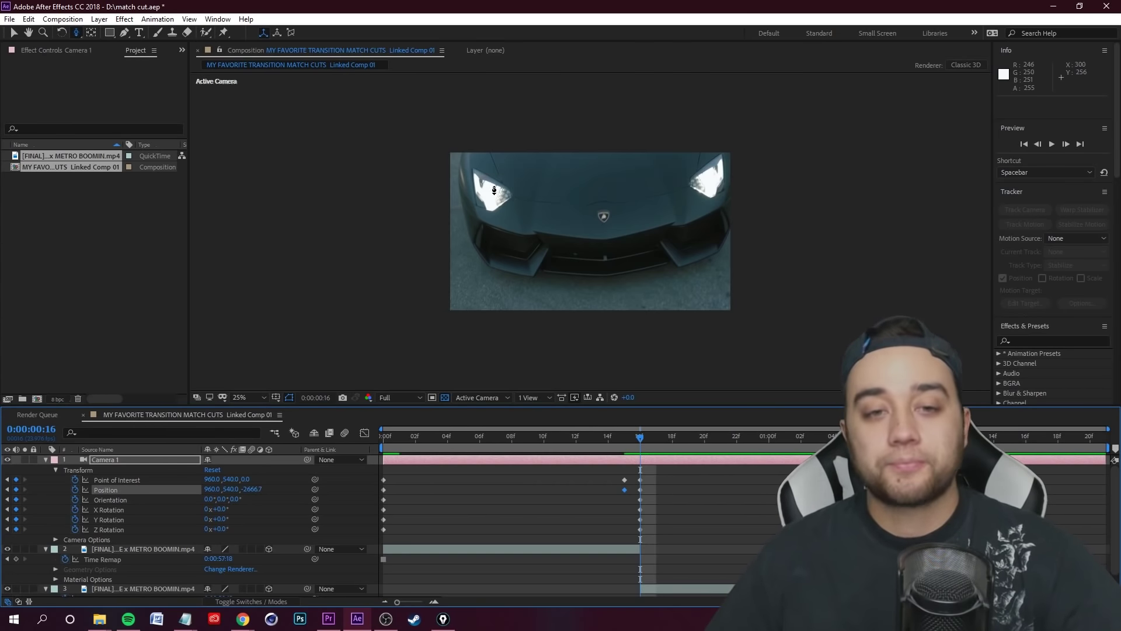
drag(485, 182, 549, 113)
key(c)
drag(525, 248, 594, 68)
drag(568, 178, 633, 207)
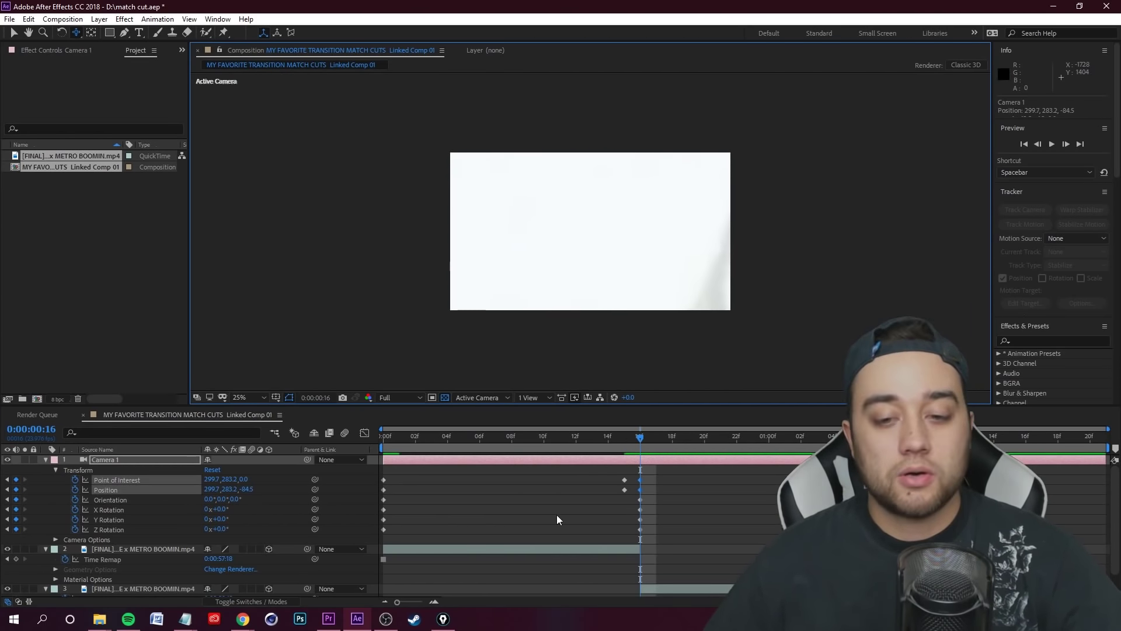
Step: Reset Camera 1's transform at 0:00:01:20 to zoom back out, and play the whole transition from the start
key(space)
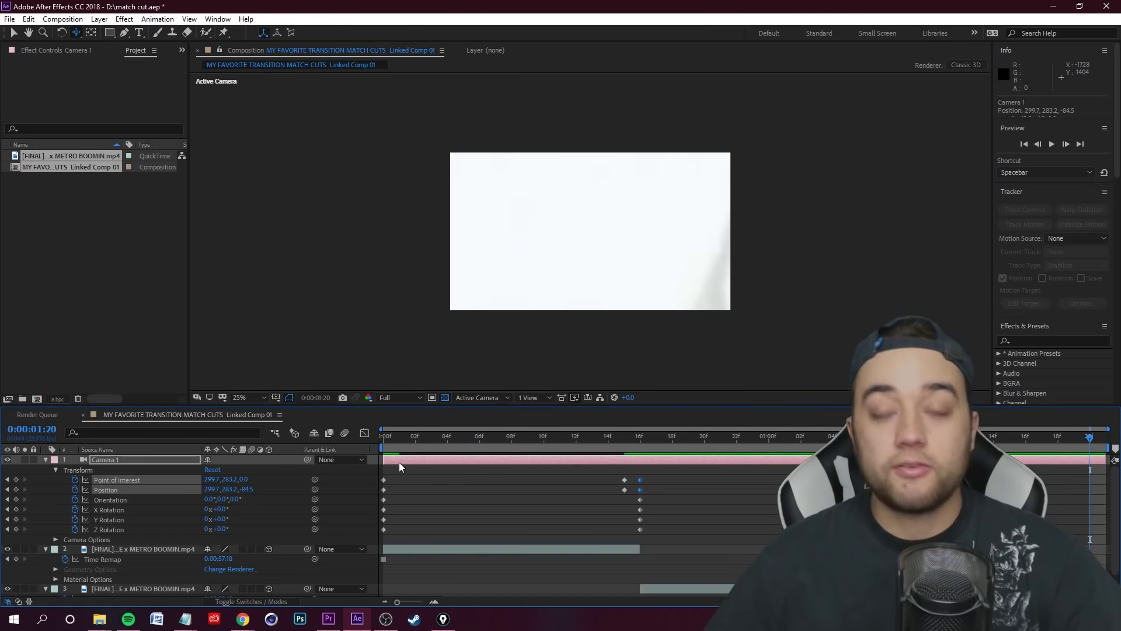
click(217, 471)
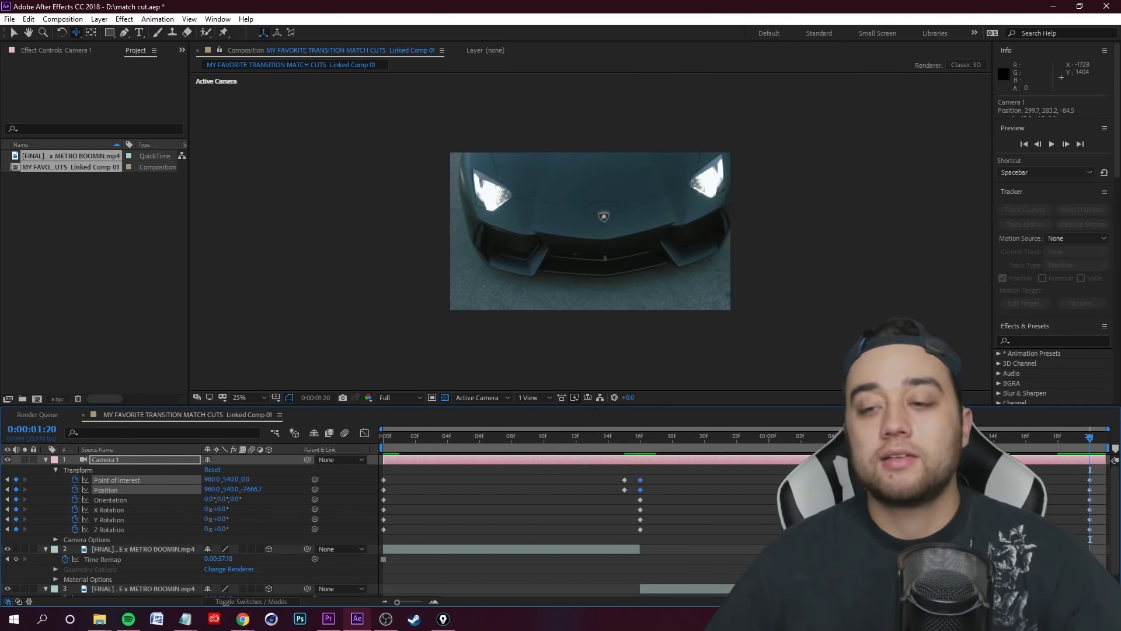
drag(1072, 442, 274, 474)
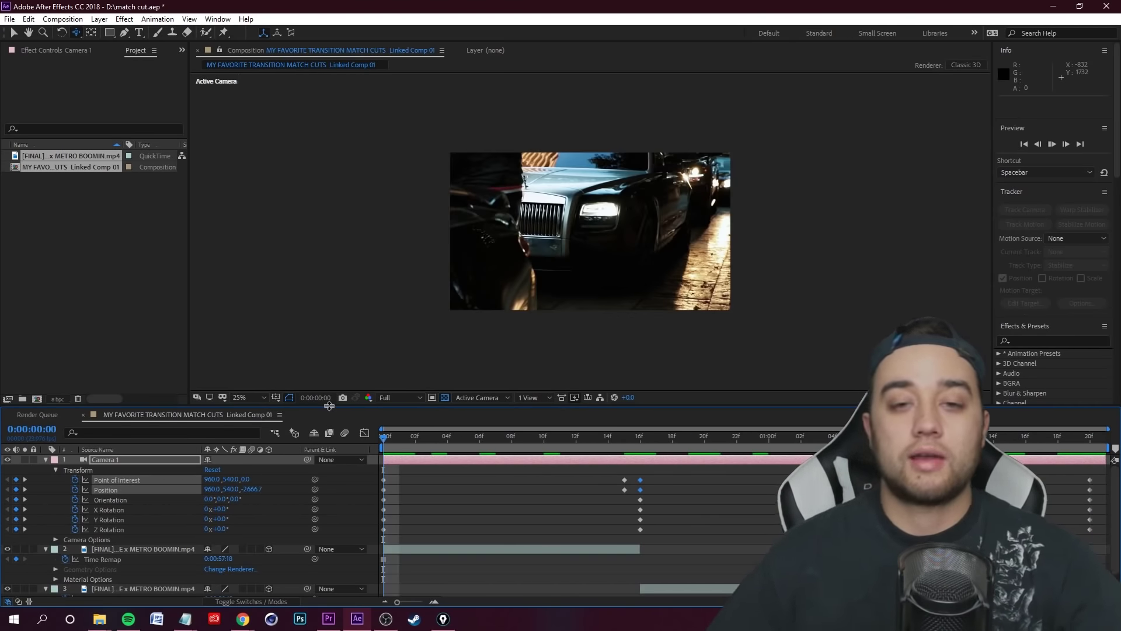
key(space)
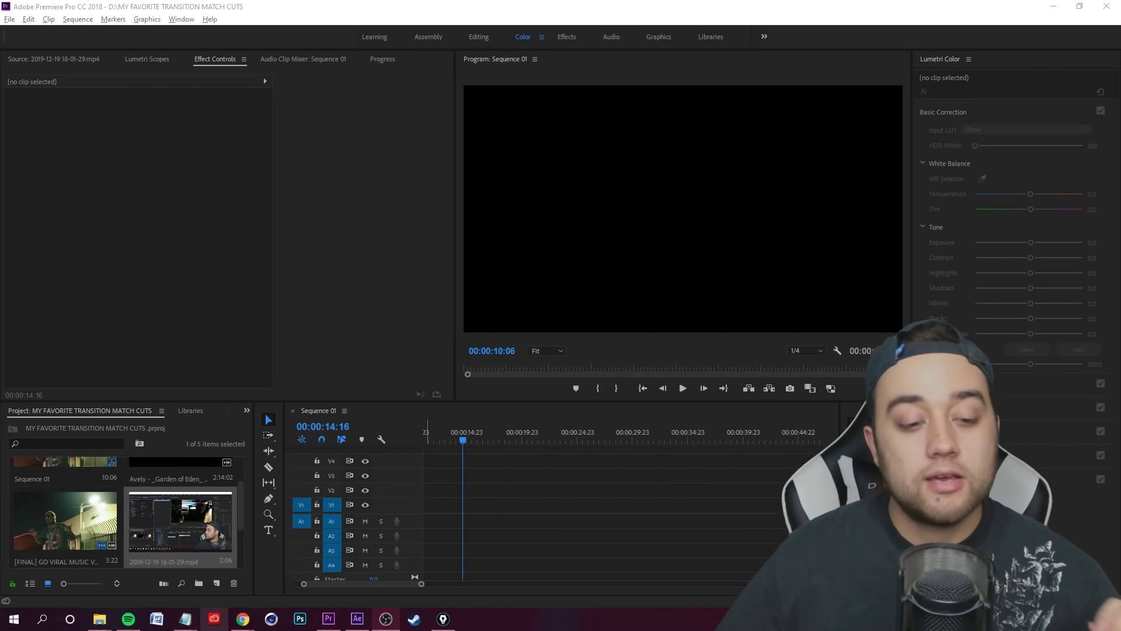
Step: Switch to Chrome and show the JIL - All Your Words music video in full screen
mouse_move(243, 619)
click(304, 569)
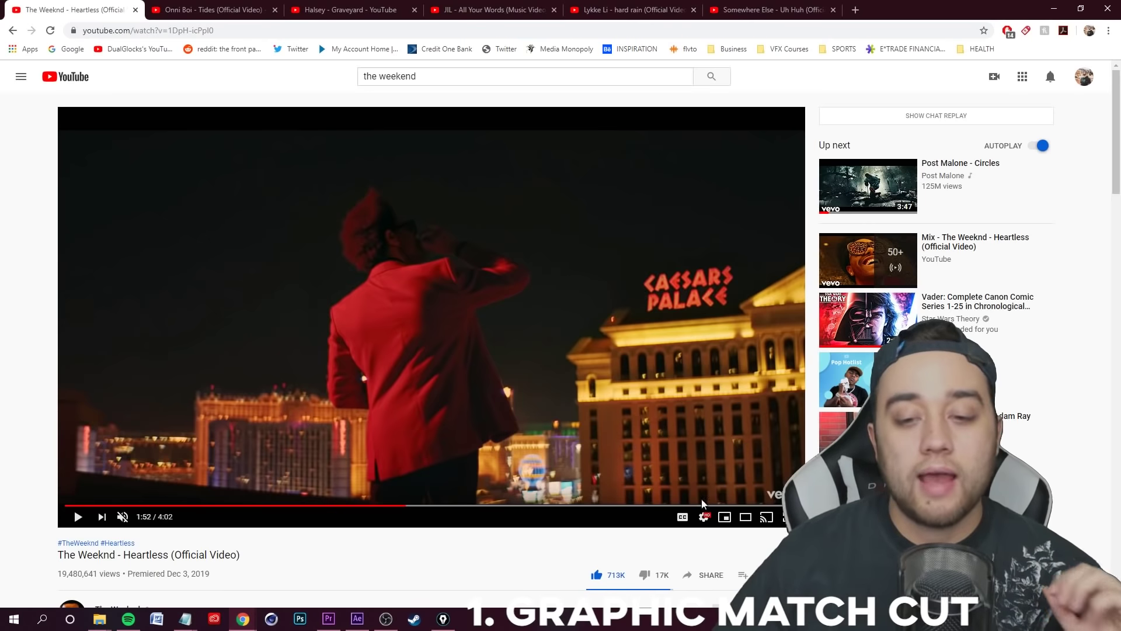
click(493, 10)
key(F11)
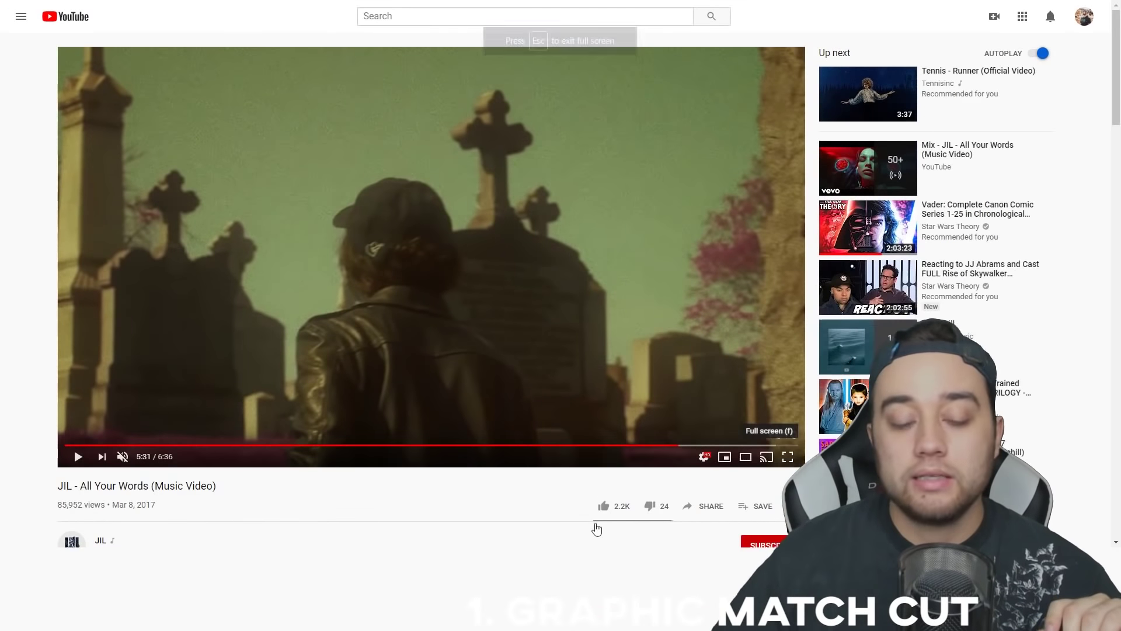
key(f)
Step: Find the silhouetted couple scene around 1:41 in the JIL video and examine its graphic match cut frame by frame
click(221, 597)
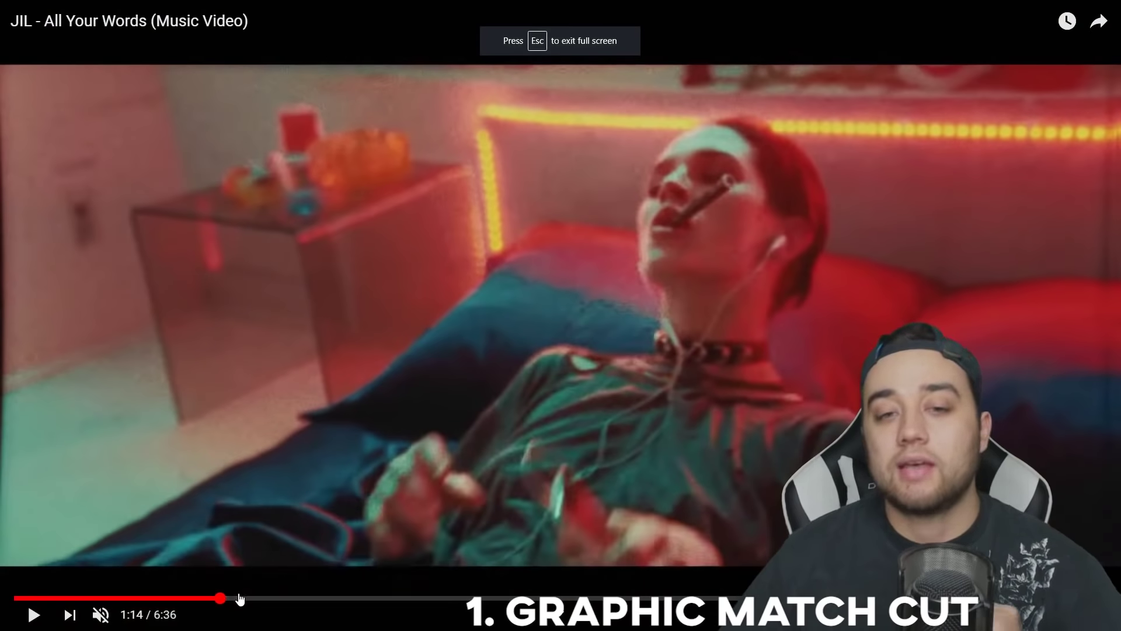
click(238, 596)
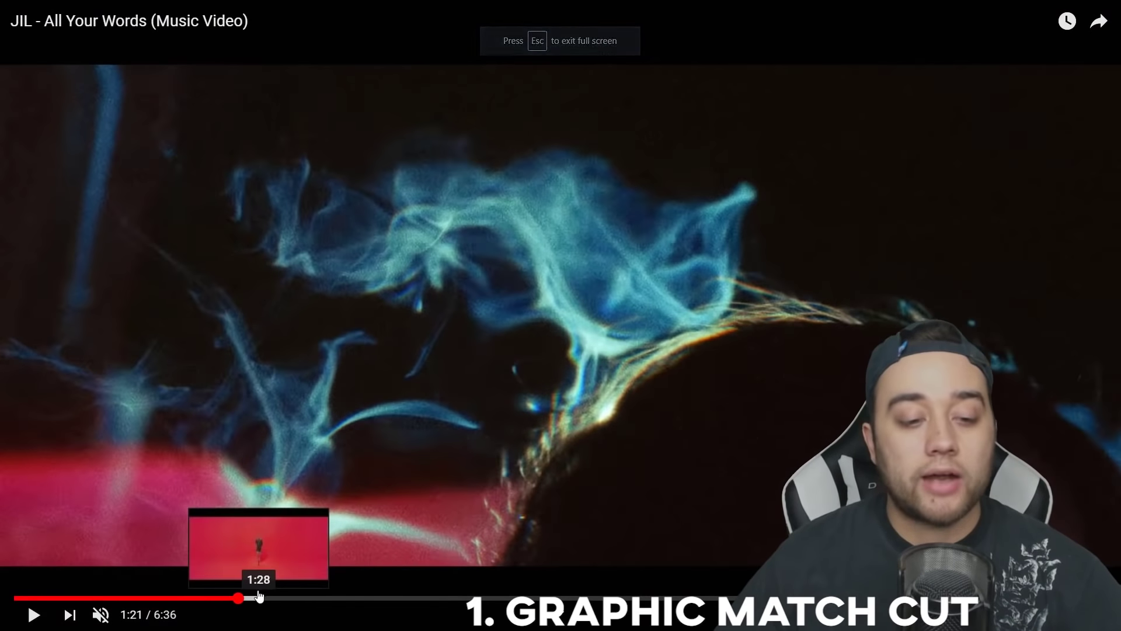
click(261, 597)
click(281, 597)
click(301, 597)
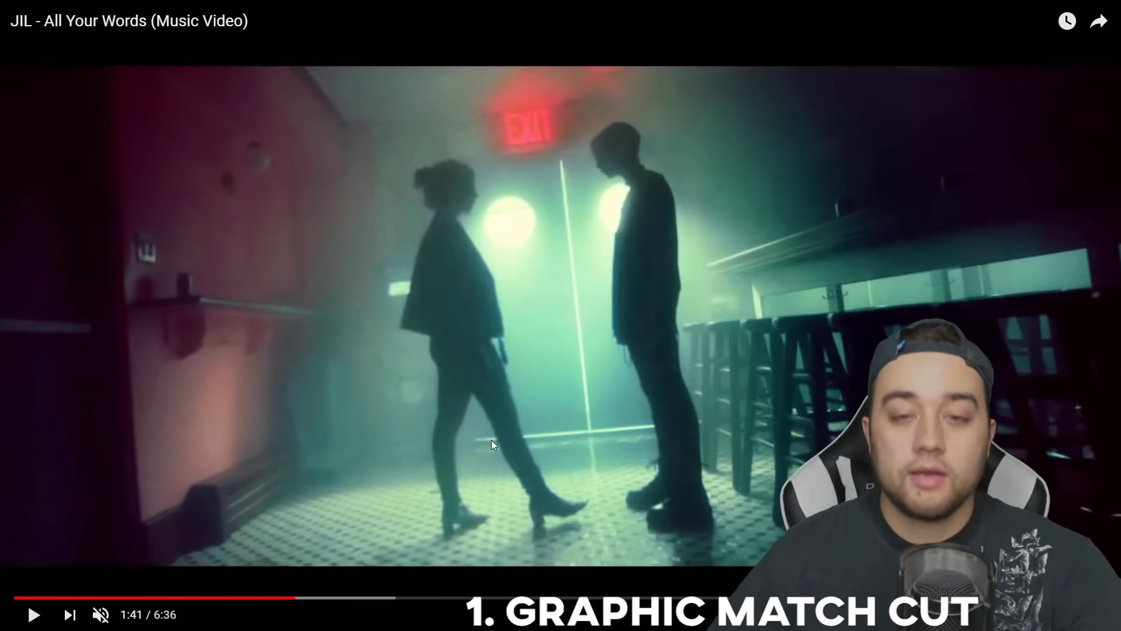
key(period)
key(period)
key(period)
key(period)
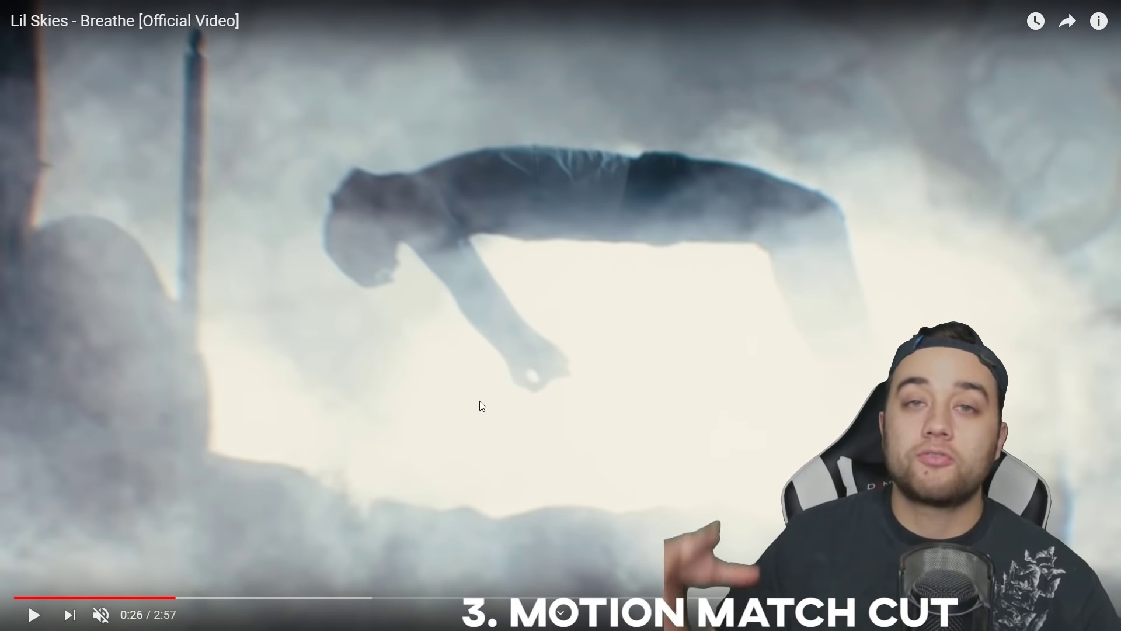
Step: Replay the underwater motion match cut in Lil Skies - Breathe, pause at 0:30 and underline the video title
click(470, 386)
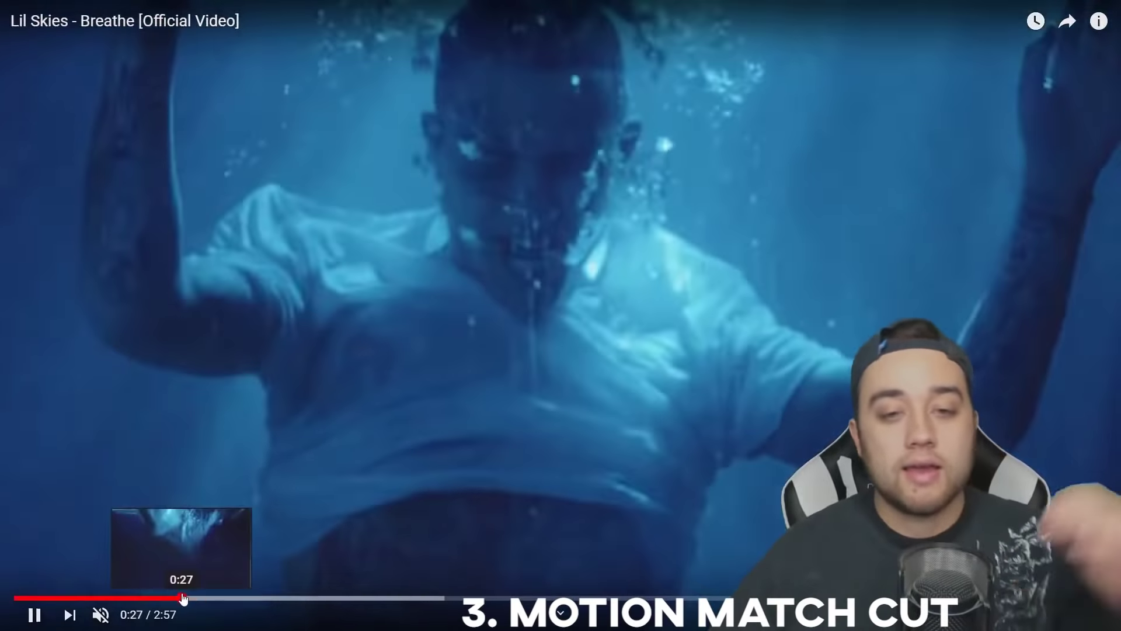
click(183, 598)
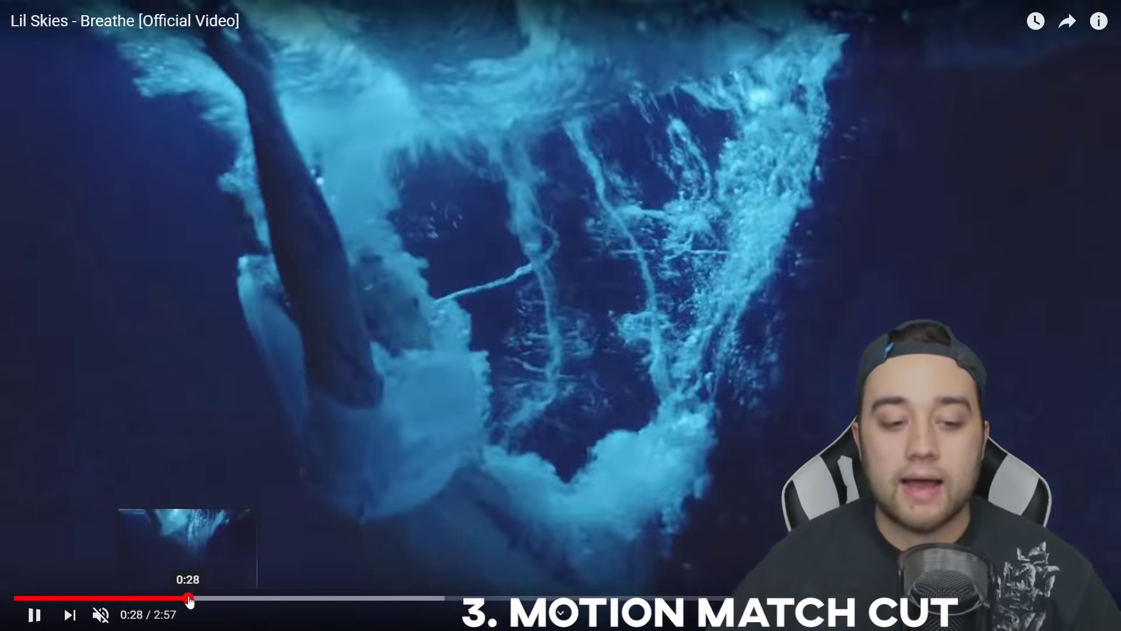
click(169, 598)
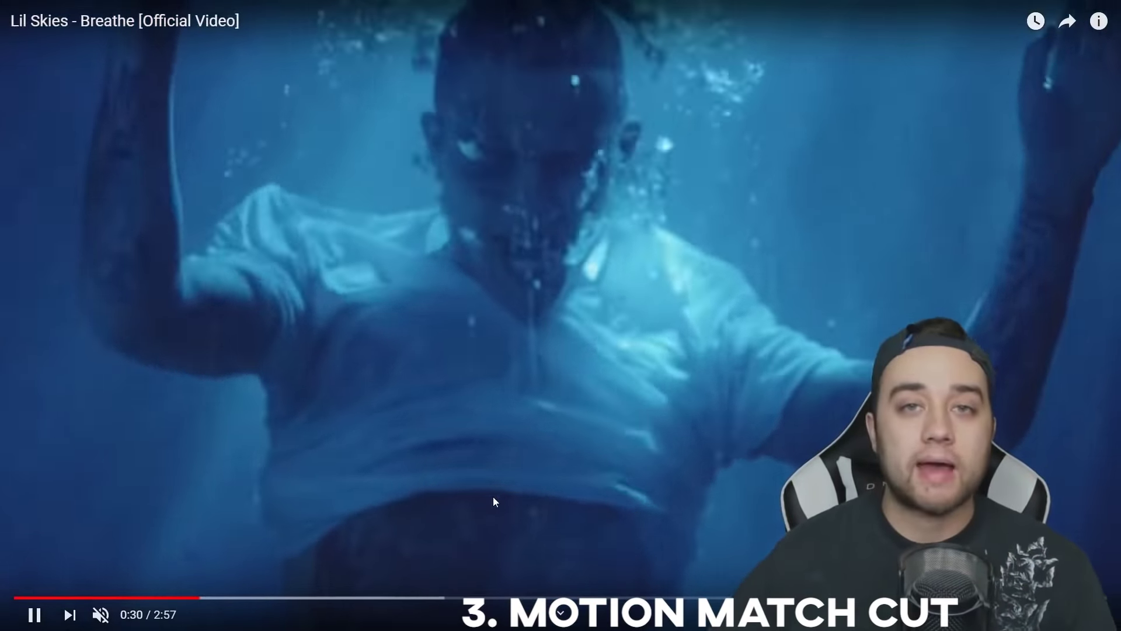
click(493, 501)
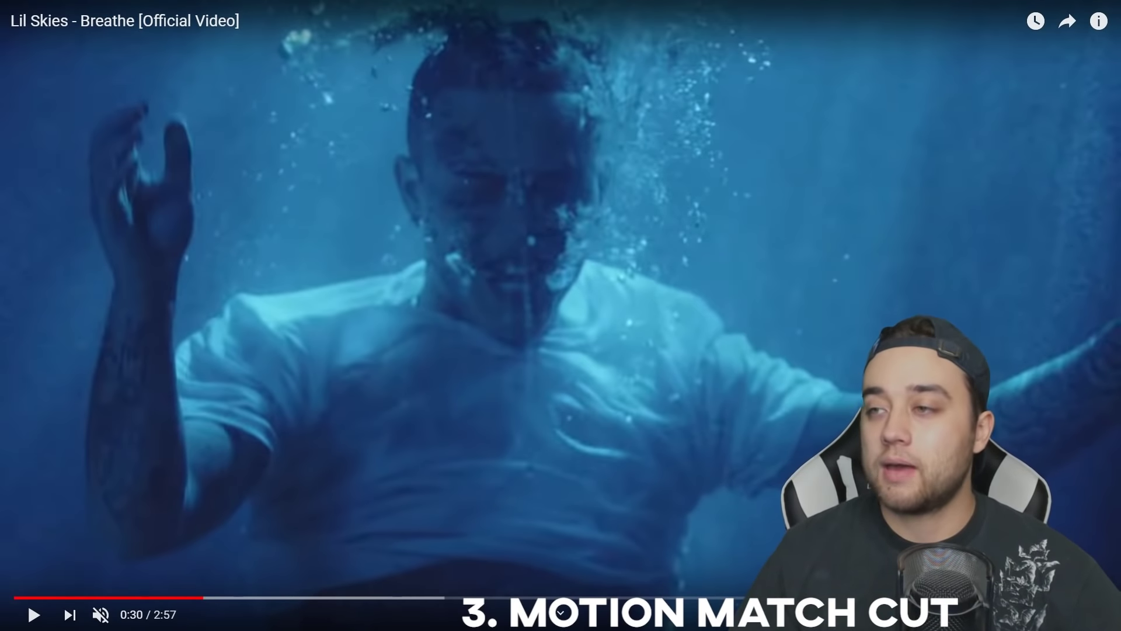
drag(7, 46, 286, 37)
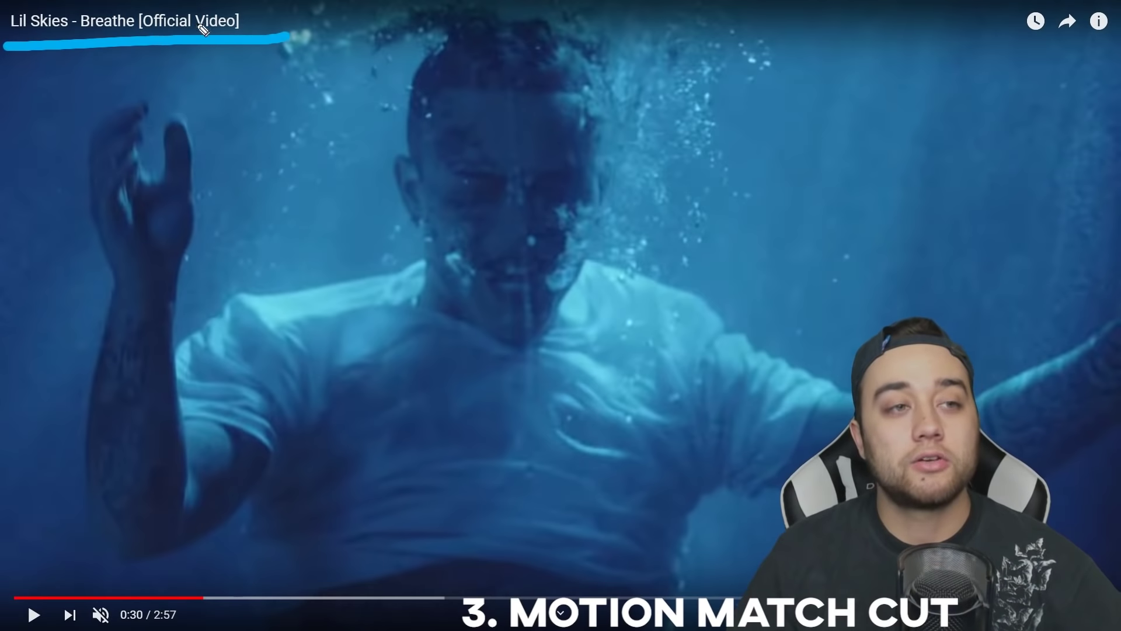